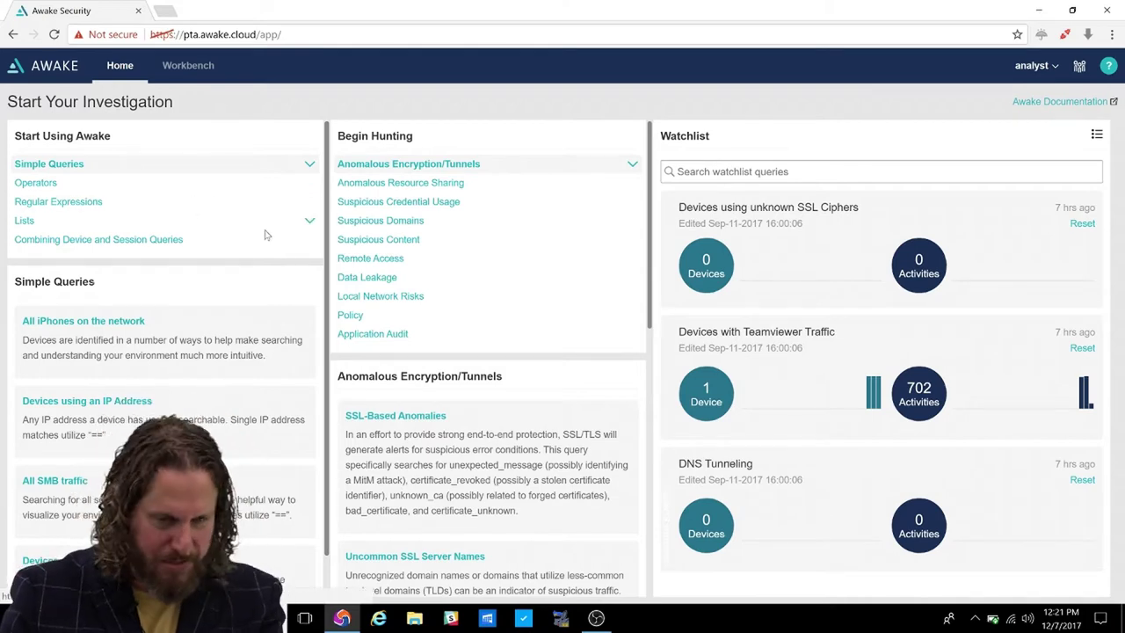
Expand the All iPhones example and show the Anomalous Resource Sharing hunting queries.
{"action": "left_click", "coordinate": [224, 339]}
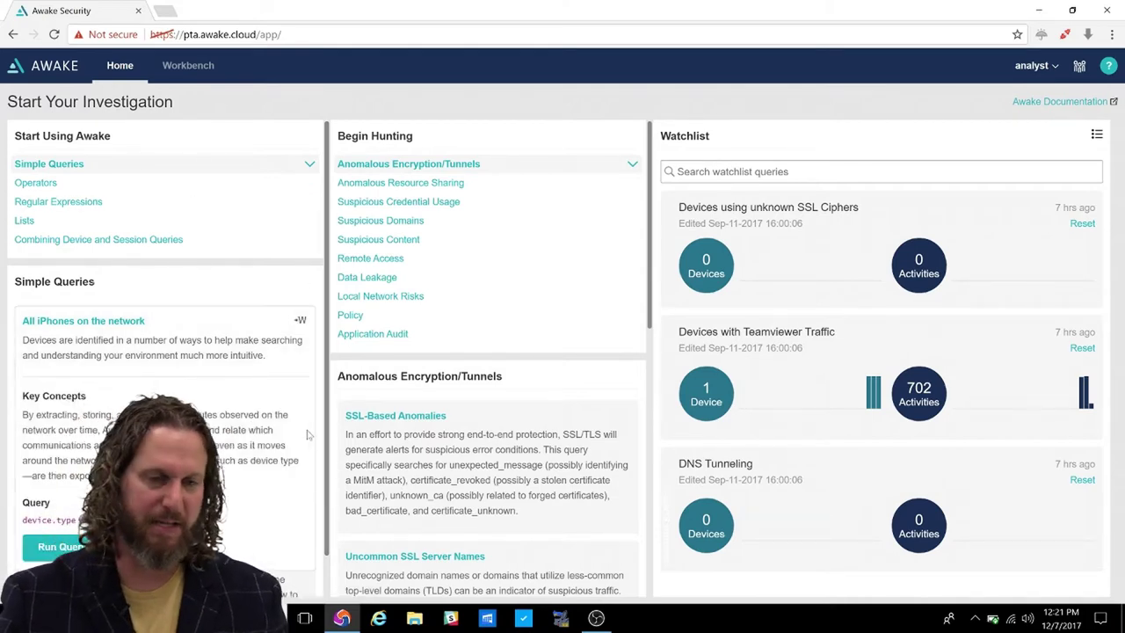
{"action": "mouse_move", "coordinate": [316, 486]}
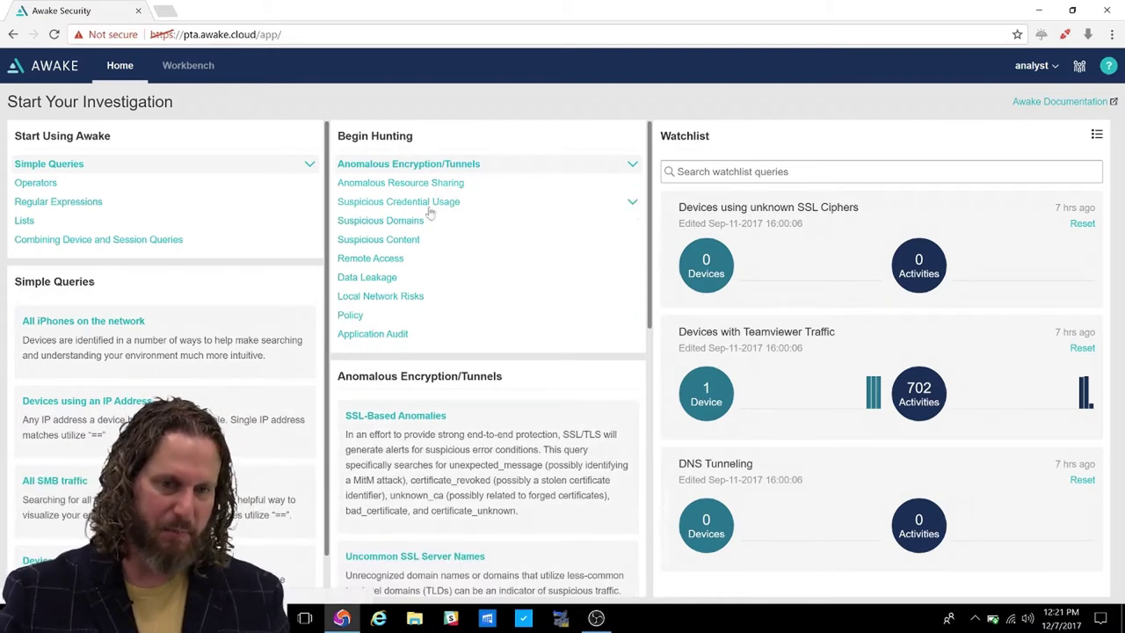
{"action": "left_click", "coordinate": [433, 185]}
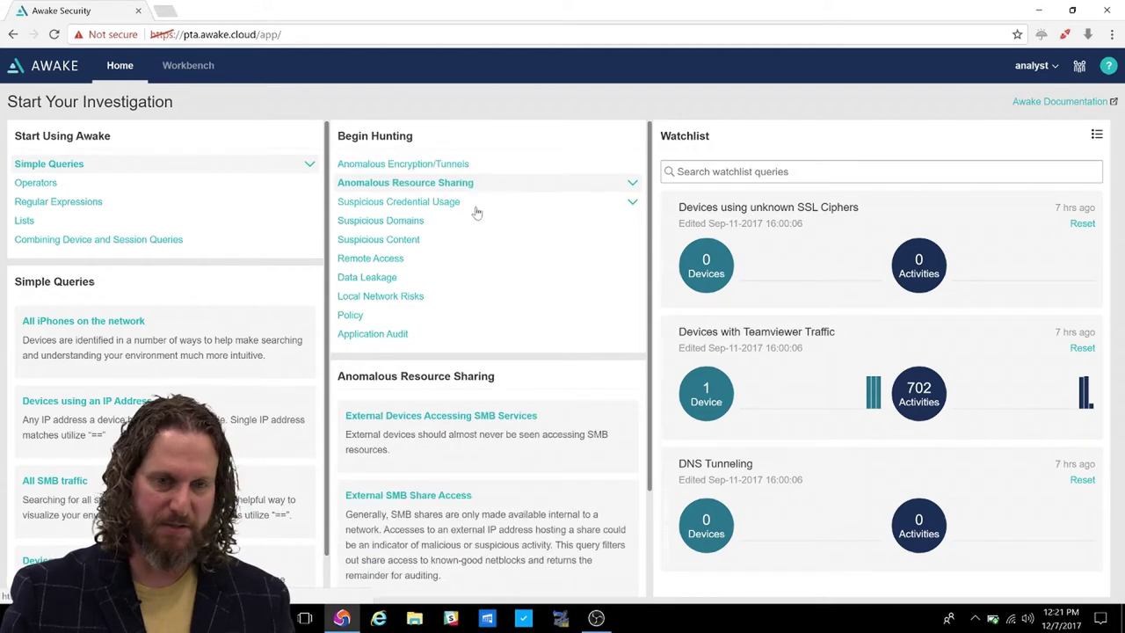
{"action": "scroll", "coordinate": [652, 411], "scroll_direction": "down", "scroll_amount": 3}
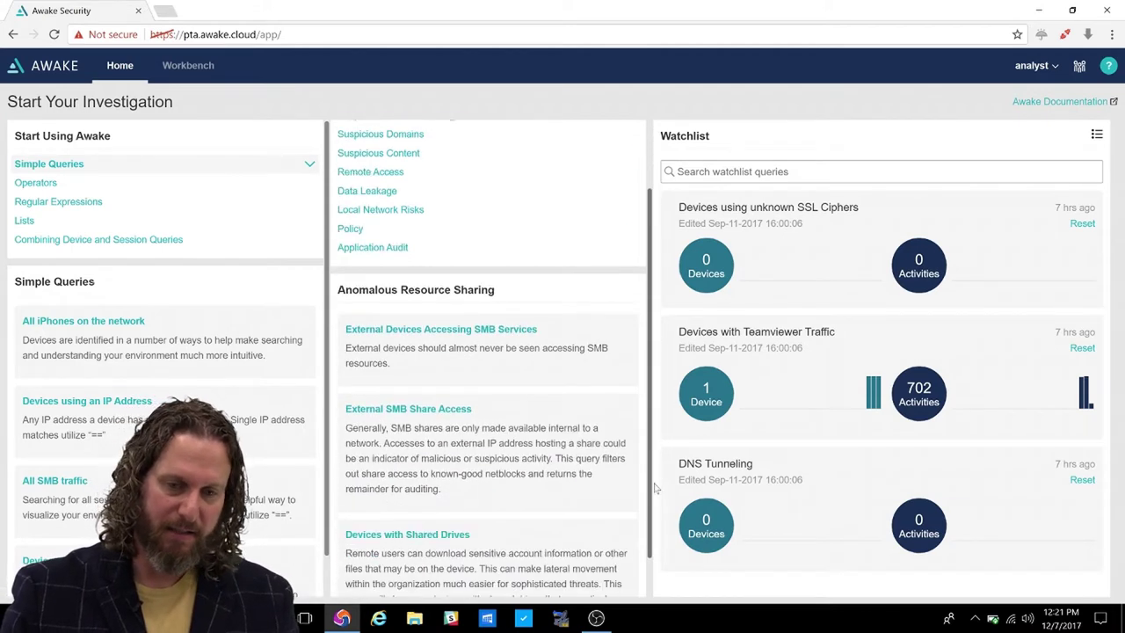
{"action": "scroll", "coordinate": [616, 264], "scroll_direction": "up", "scroll_amount": 2}
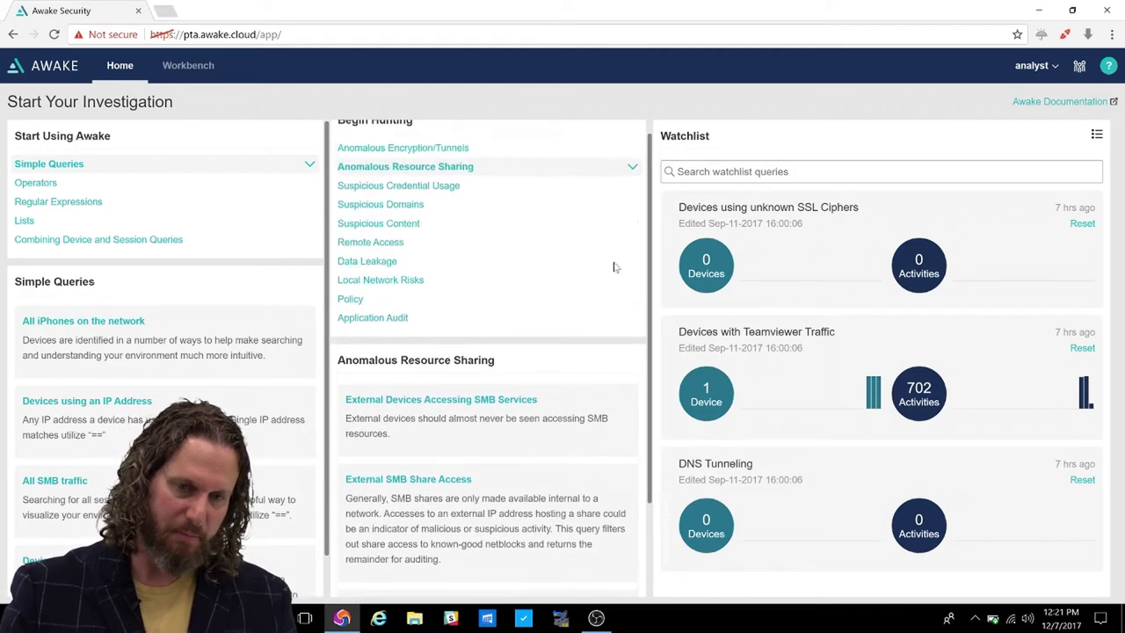
Show Suspicious Credential Usage queries and expand Credential Anomalies and Possible Lateral Movement details.
{"action": "left_click", "coordinate": [423, 192]}
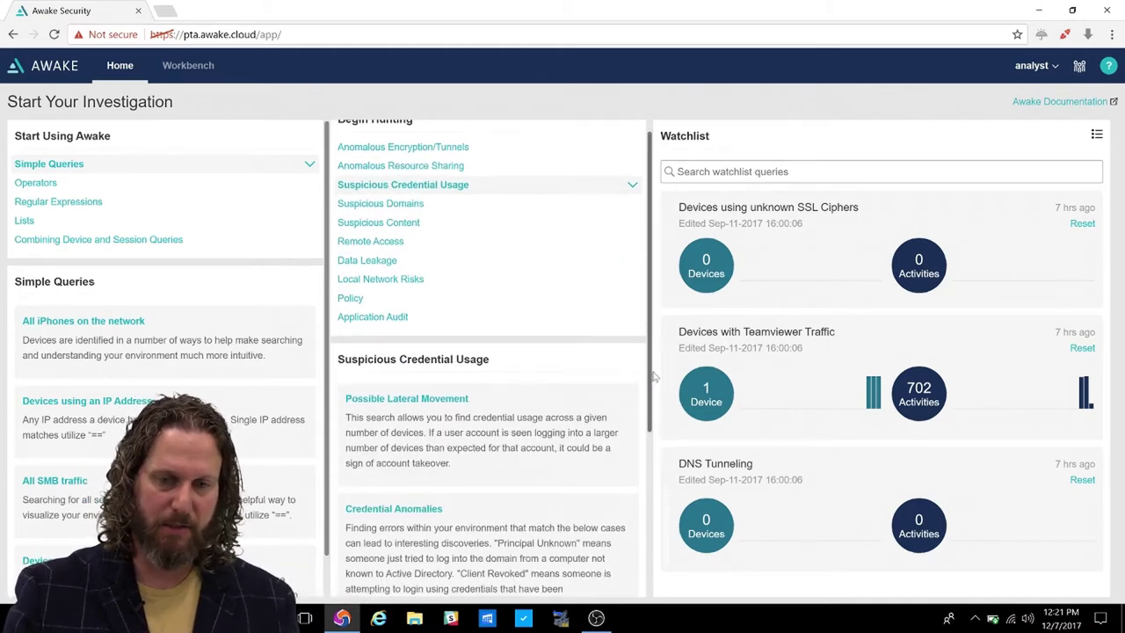
{"action": "left_click_drag", "start_coordinate": [650, 377], "coordinate": [642, 475]}
{"action": "scroll", "coordinate": [642, 474], "scroll_direction": "down", "scroll_amount": 1}
{"action": "left_click", "coordinate": [621, 296]}
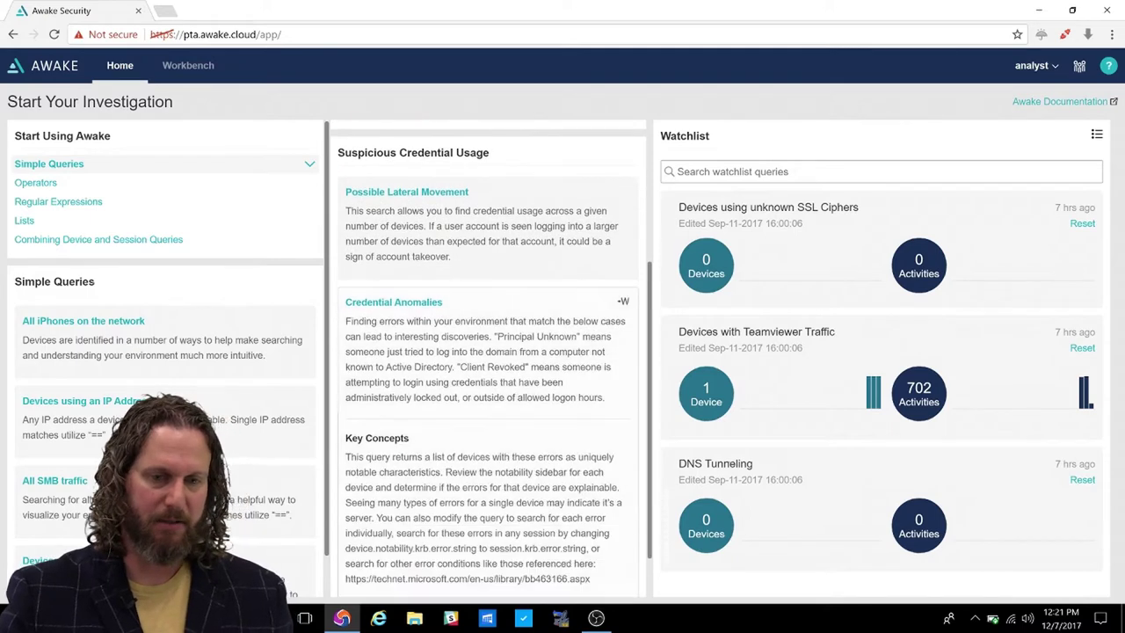
{"action": "scroll", "coordinate": [621, 297], "scroll_direction": "down", "scroll_amount": 1}
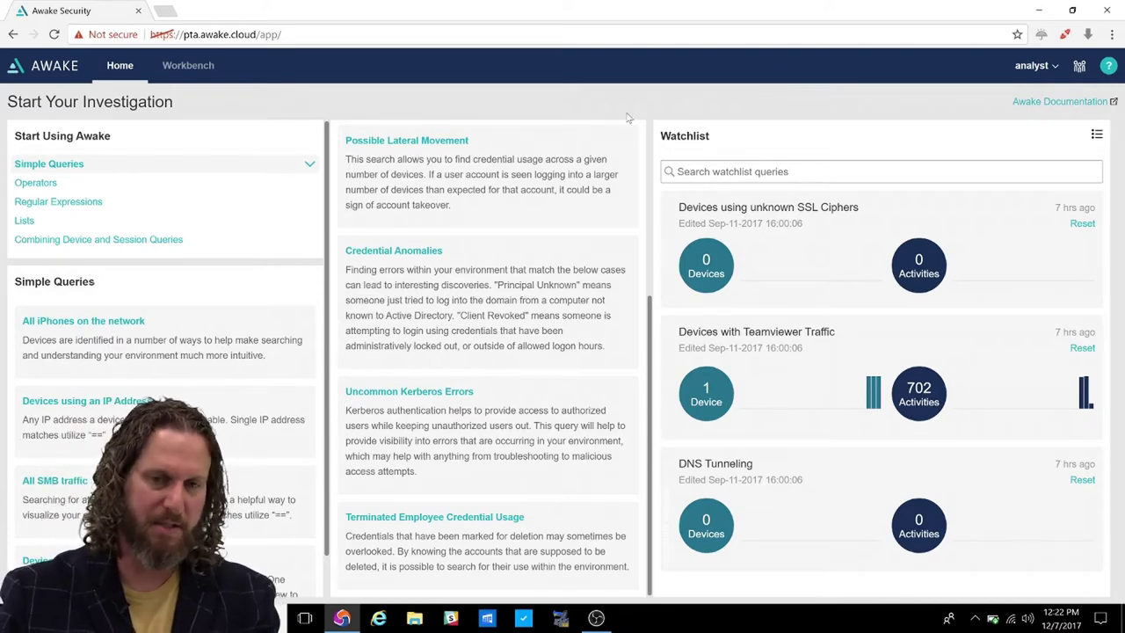
{"action": "left_click", "coordinate": [543, 156]}
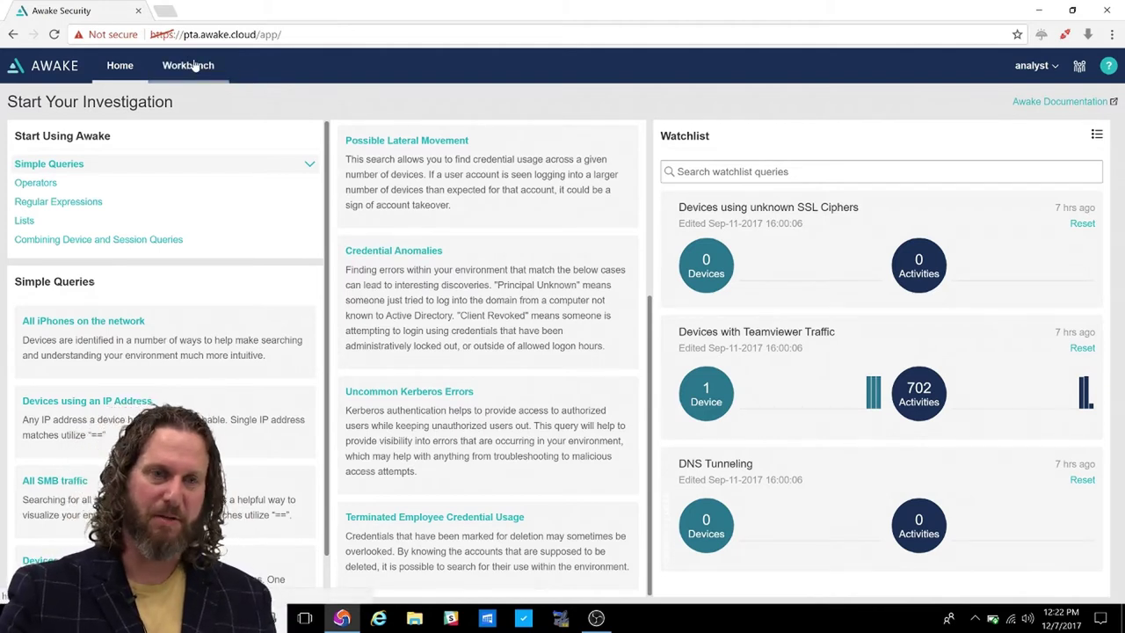
{"action": "left_click", "coordinate": [195, 68]}
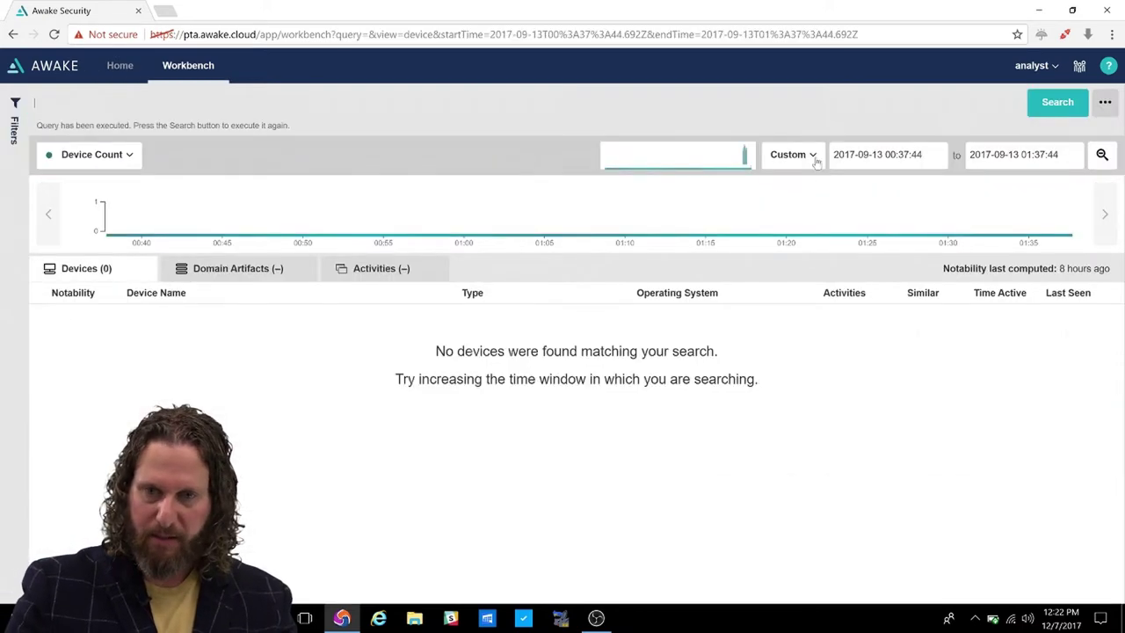
Set the Workbench time range preset to All time, listing 500+ devices.
{"action": "left_click", "coordinate": [802, 156]}
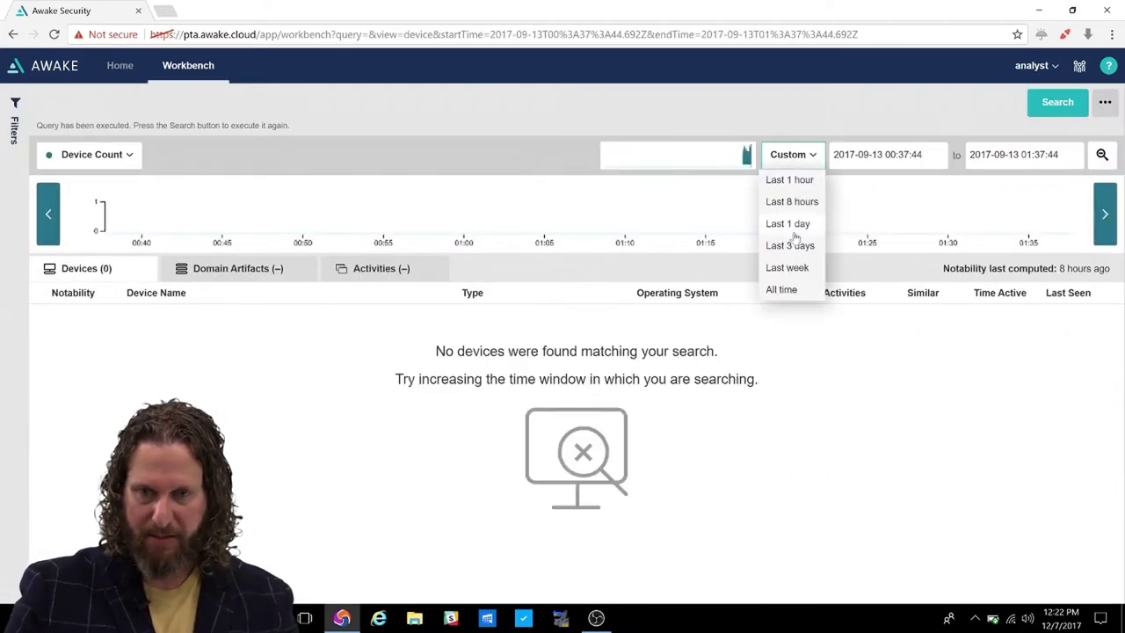
{"action": "left_click", "coordinate": [782, 290]}
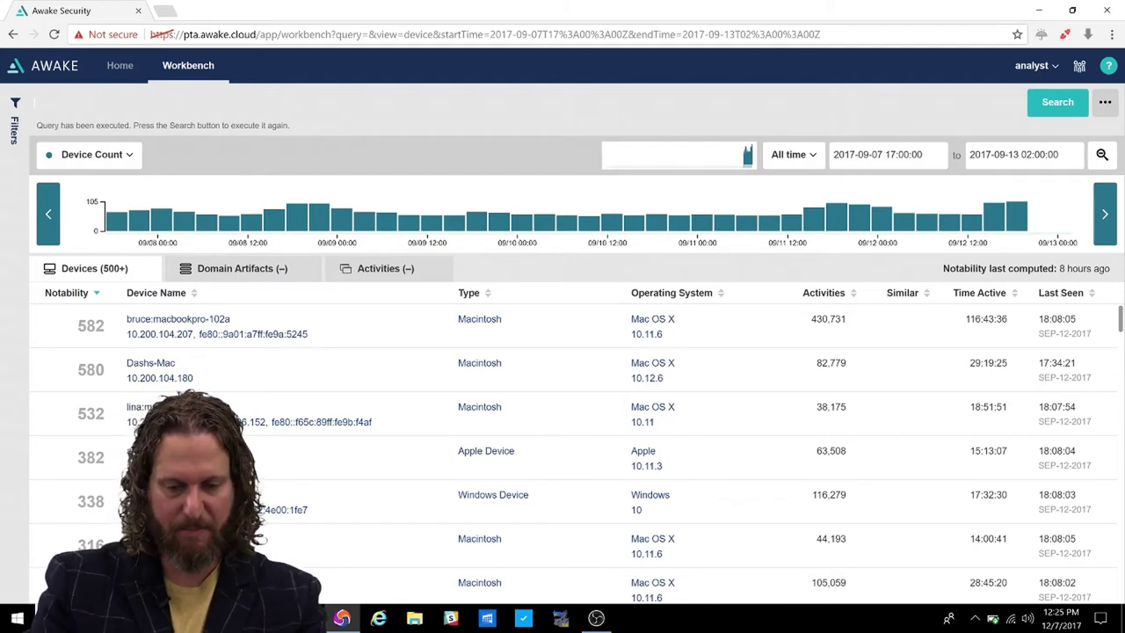
Write the query any device.personal_email.all == followed by the suspect's quoted Gmail address.
{"action": "type", "text": "any"}
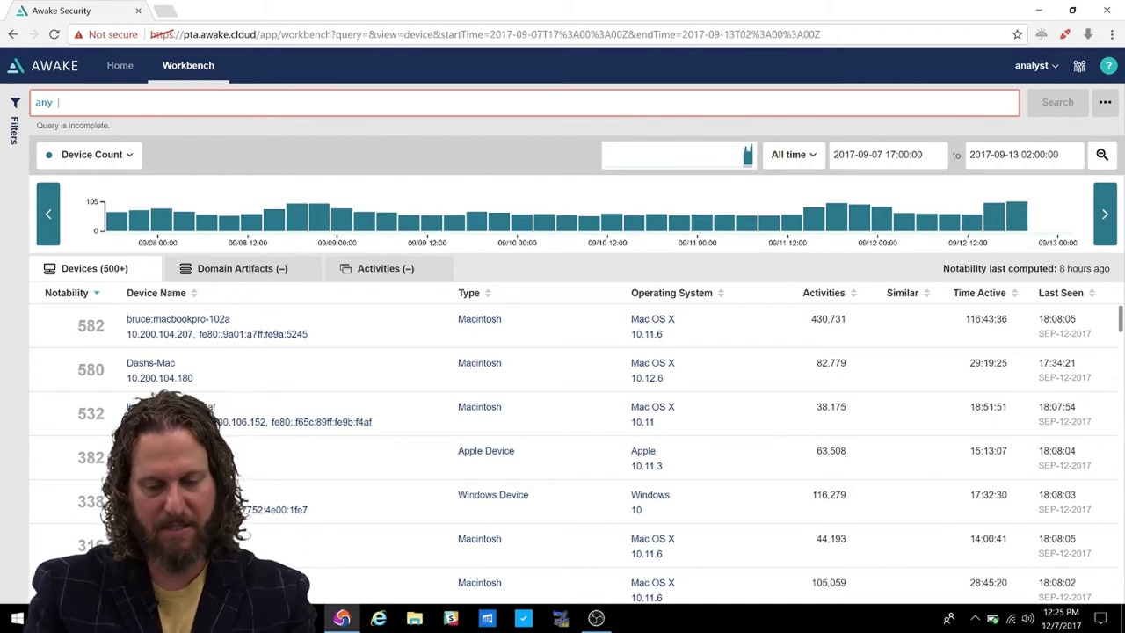
{"action": "type", "text": " device."}
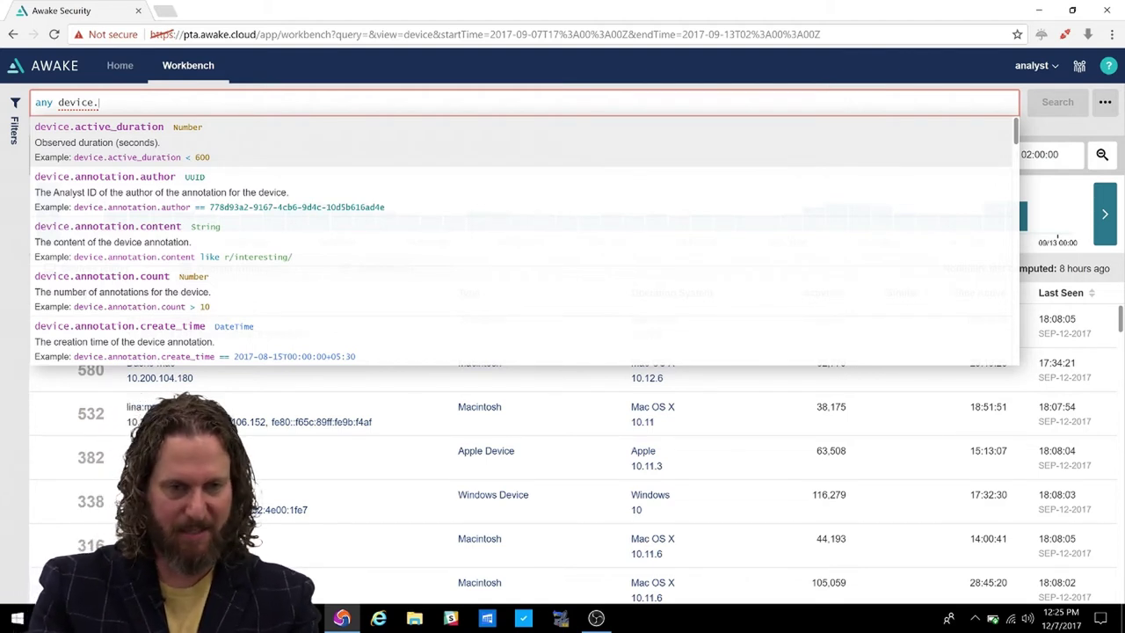
{"action": "type", "text": "per"}
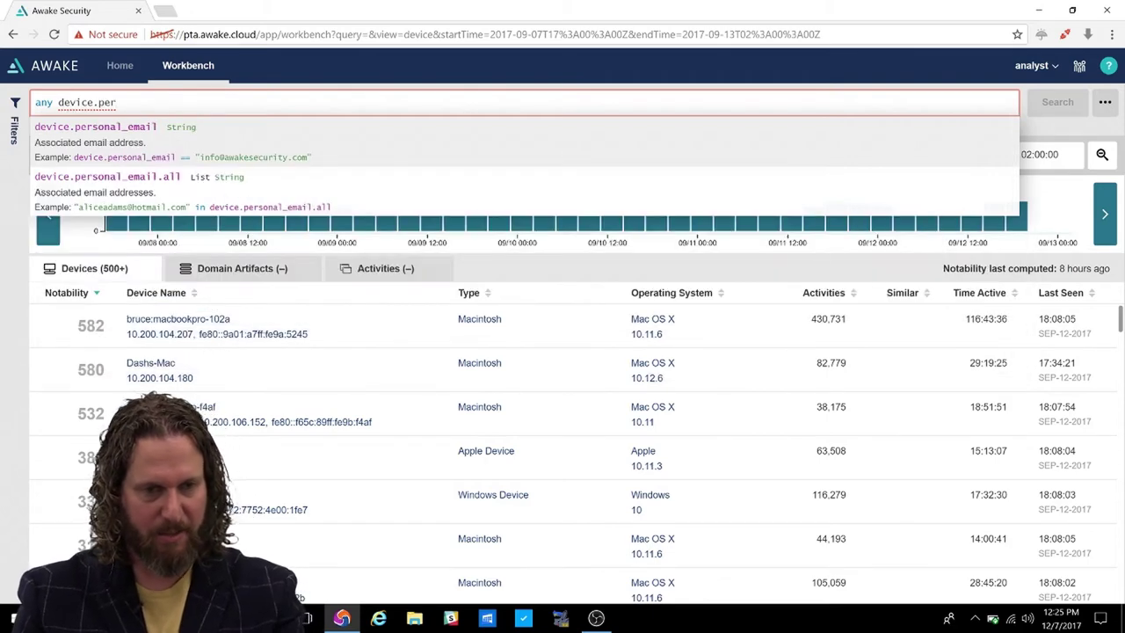
{"action": "key", "text": "Down"}
{"action": "key", "text": "Return"}
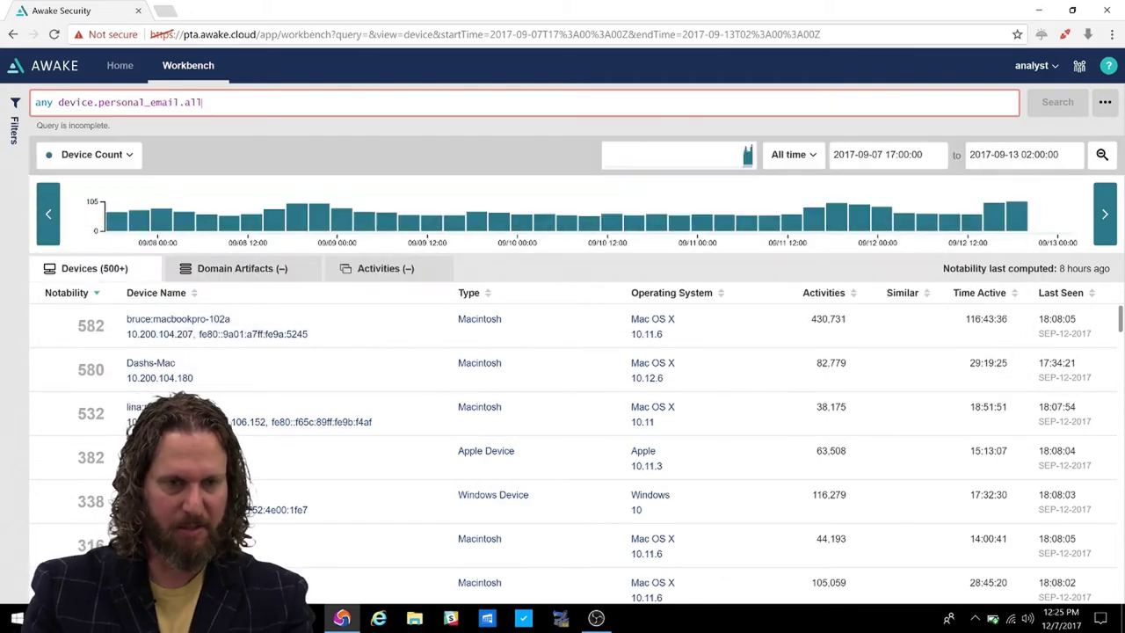
{"action": "type", "text": "="}
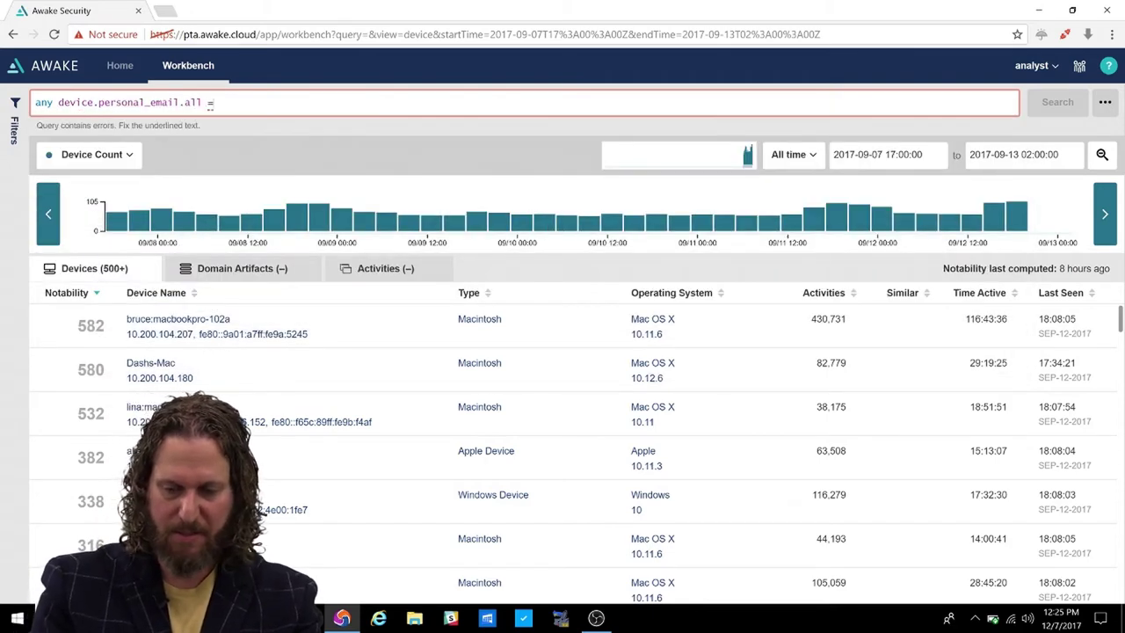
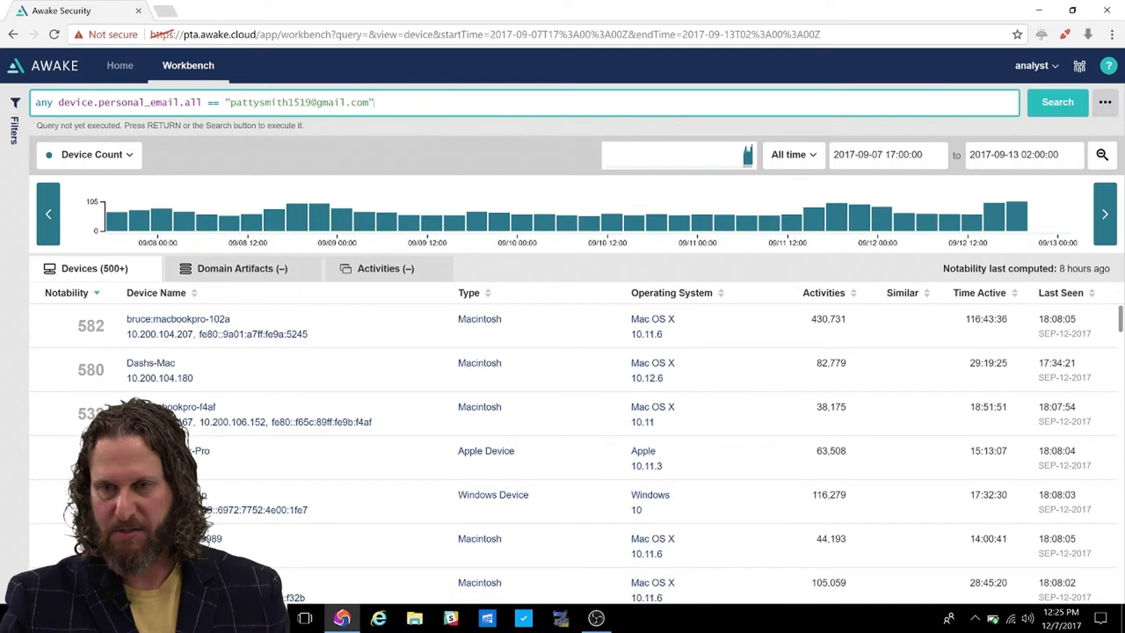
Run the e-mail query and open the top Windows 8.1 device's summary.
{"action": "left_click", "coordinate": [1057, 102]}
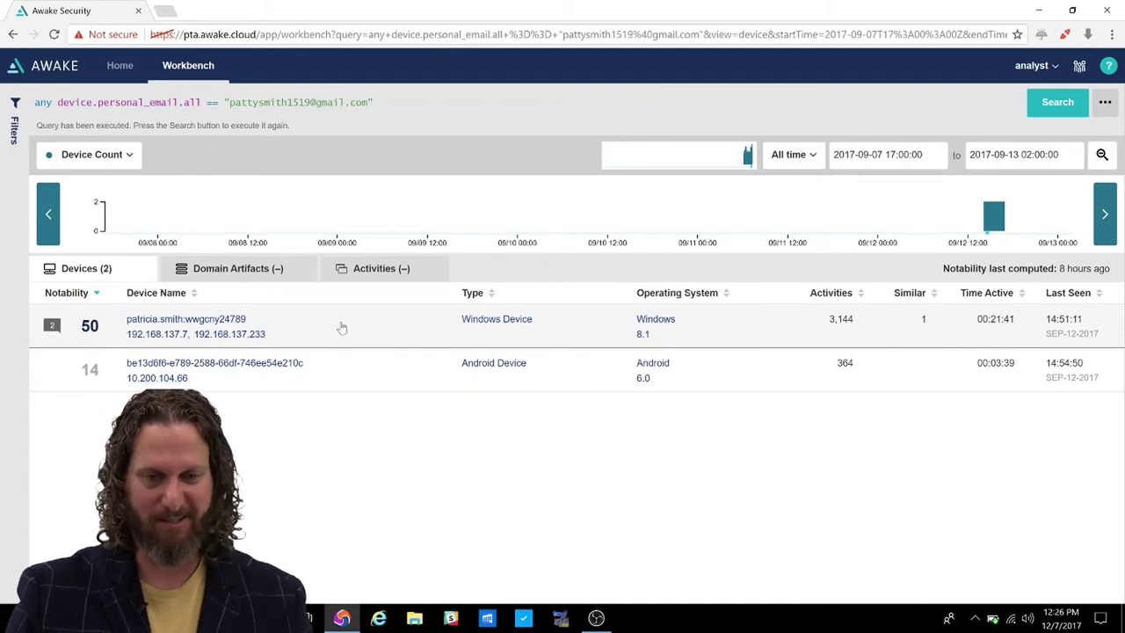
{"action": "left_click", "coordinate": [342, 327]}
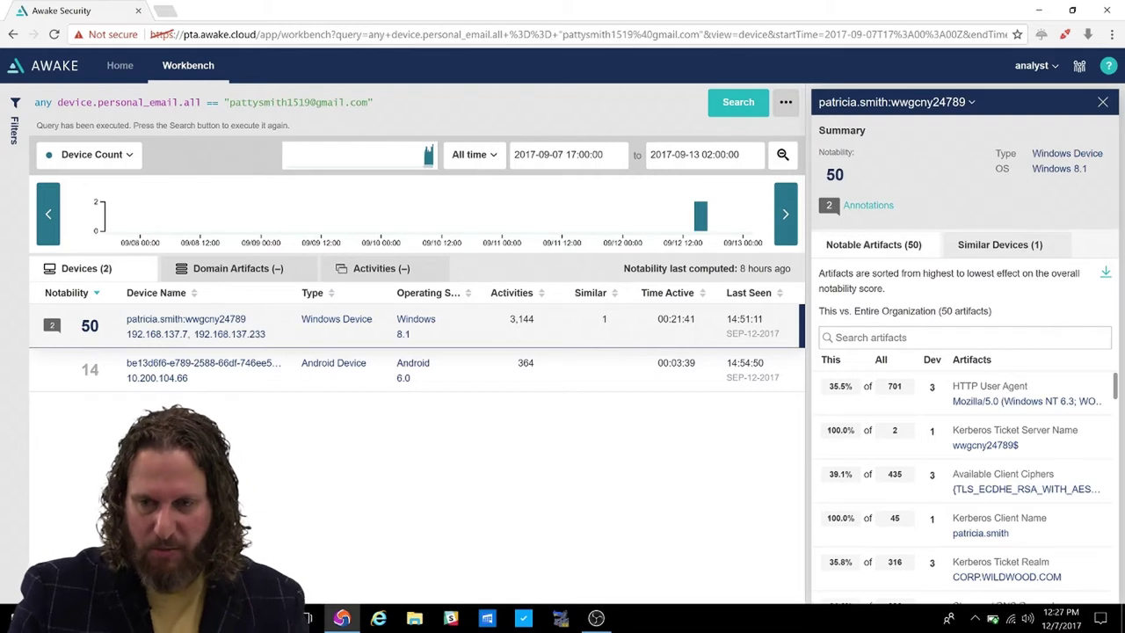
Filter the device's notable artifacts by 'smb' to show the 5 SMB share paths.
{"action": "left_click", "coordinate": [964, 337]}
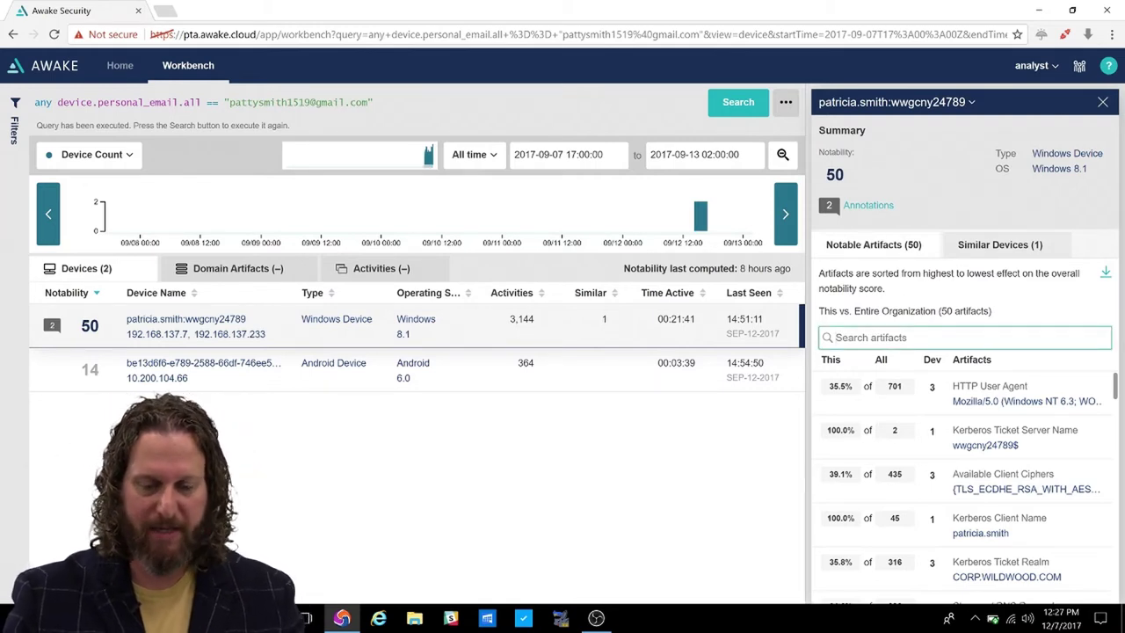
{"action": "type", "text": "smb"}
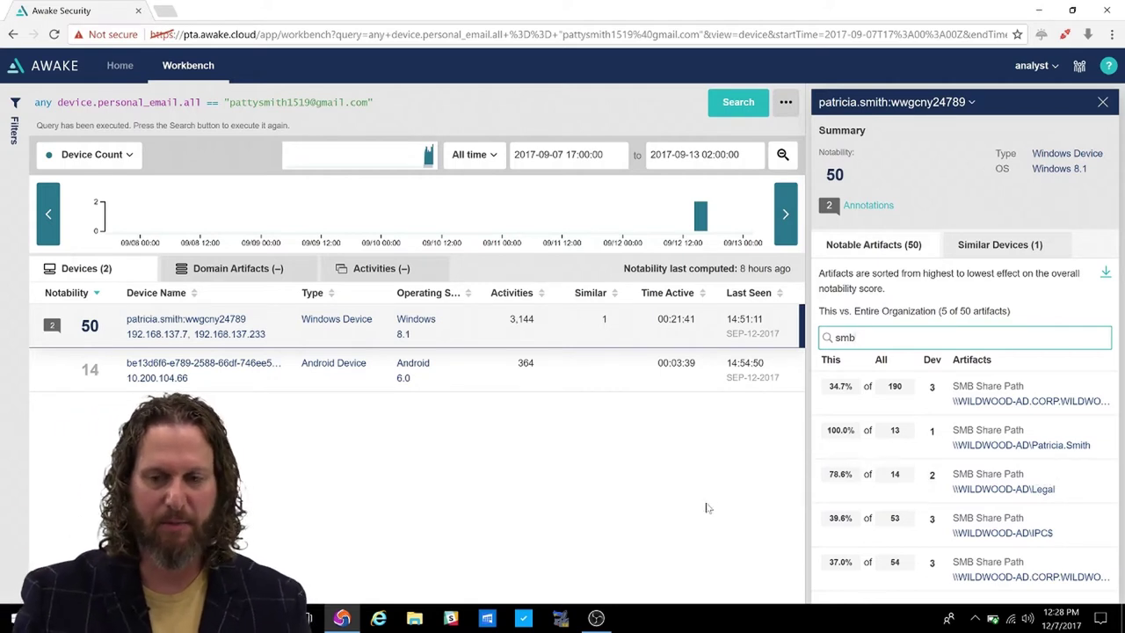
{"action": "left_click", "coordinate": [15, 103]}
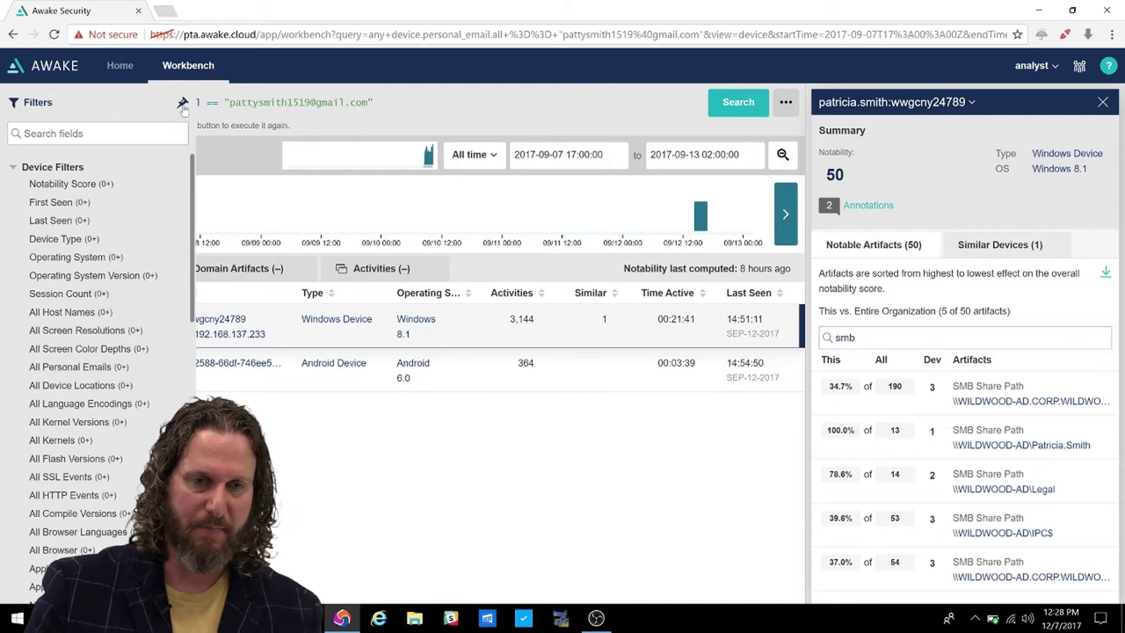
Expand the SMB field group under Remote Access in the filter list.
{"action": "scroll", "coordinate": [156, 227], "scroll_direction": "down", "scroll_amount": 15}
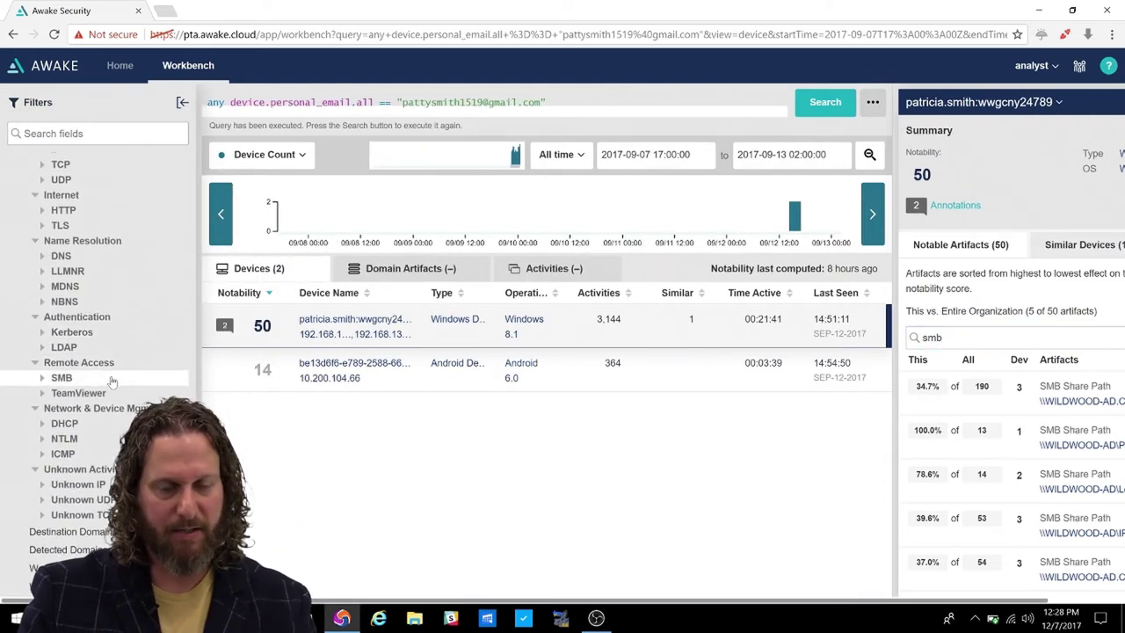
{"action": "left_click", "coordinate": [111, 378]}
{"action": "scroll", "coordinate": [112, 386], "scroll_direction": "down", "scroll_amount": 3}
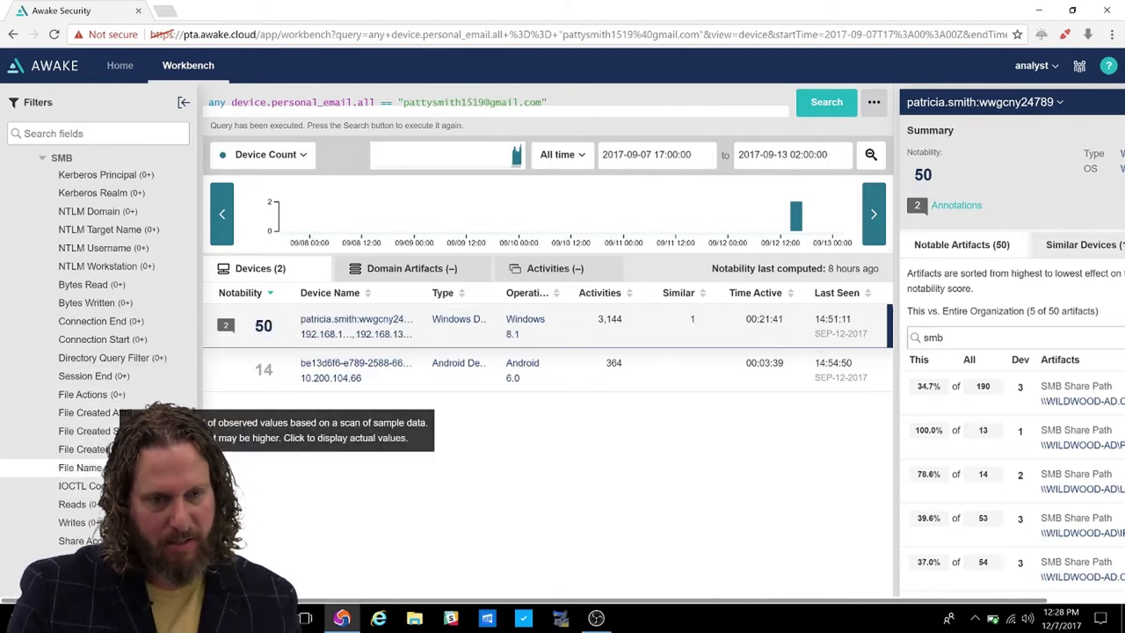
{"action": "left_click", "coordinate": [79, 467]}
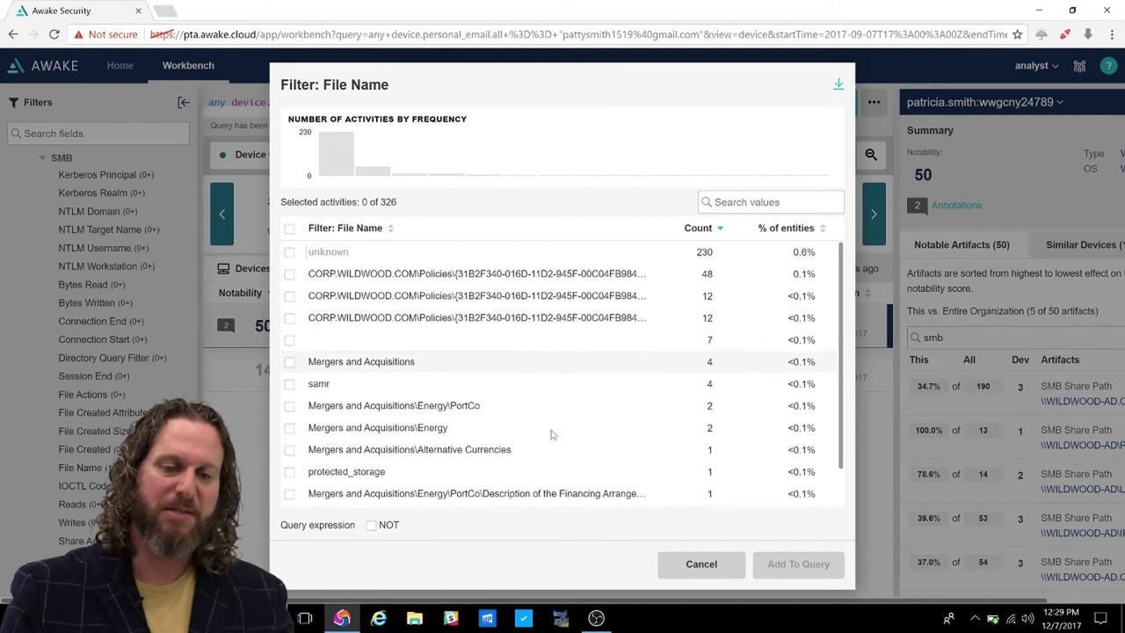
{"action": "scroll", "coordinate": [498, 428], "scroll_direction": "down", "scroll_amount": 2}
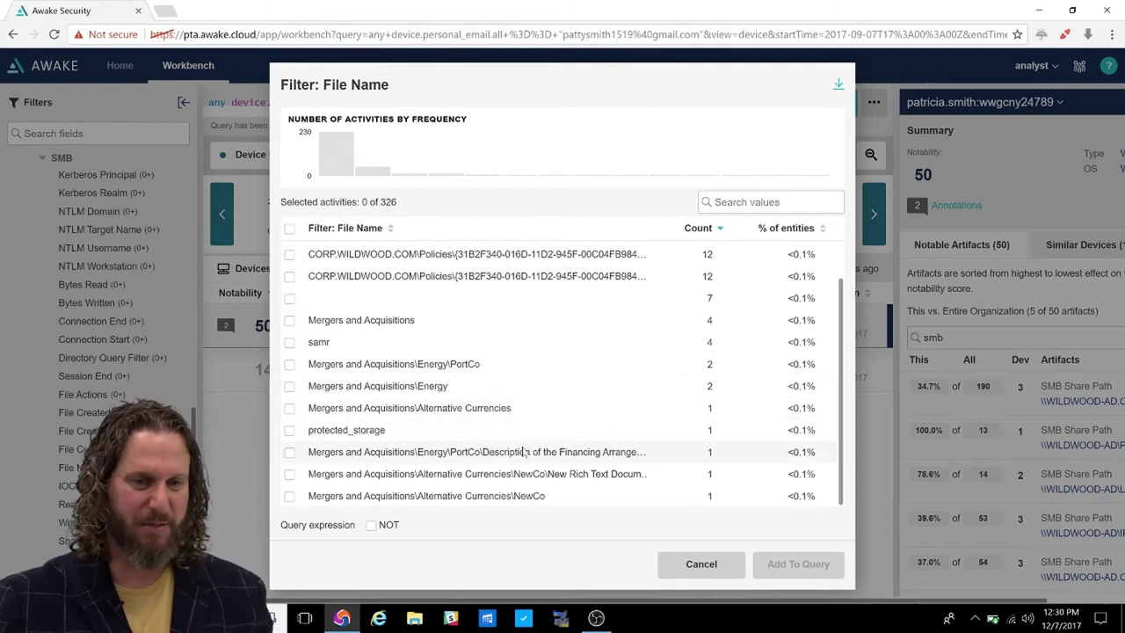
{"action": "left_click", "coordinate": [701, 569]}
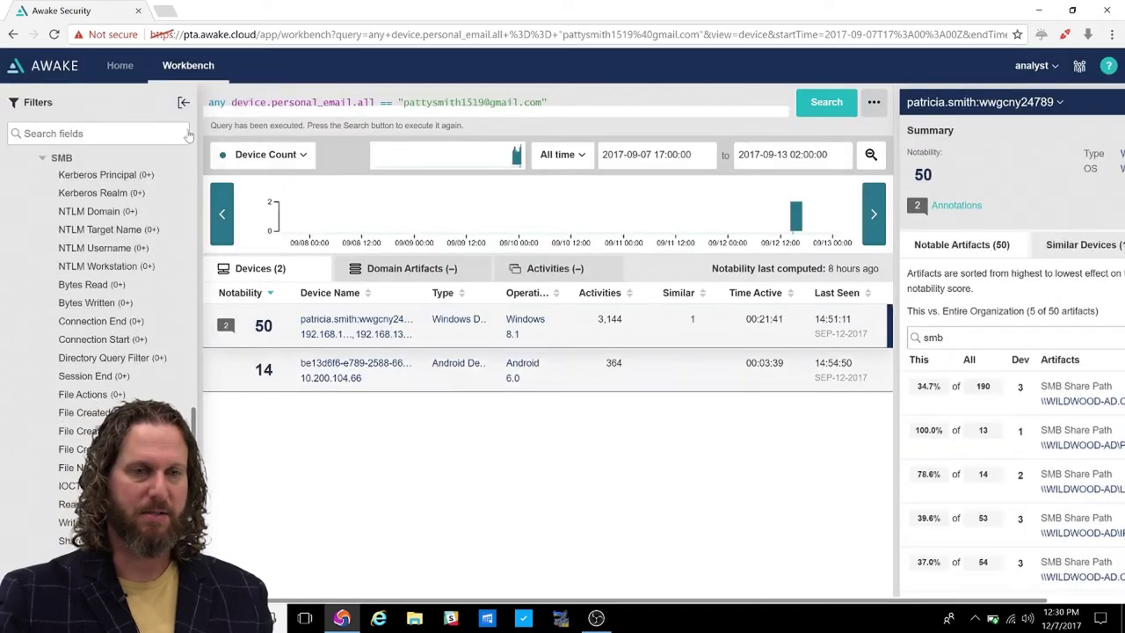
{"action": "left_click", "coordinate": [184, 103]}
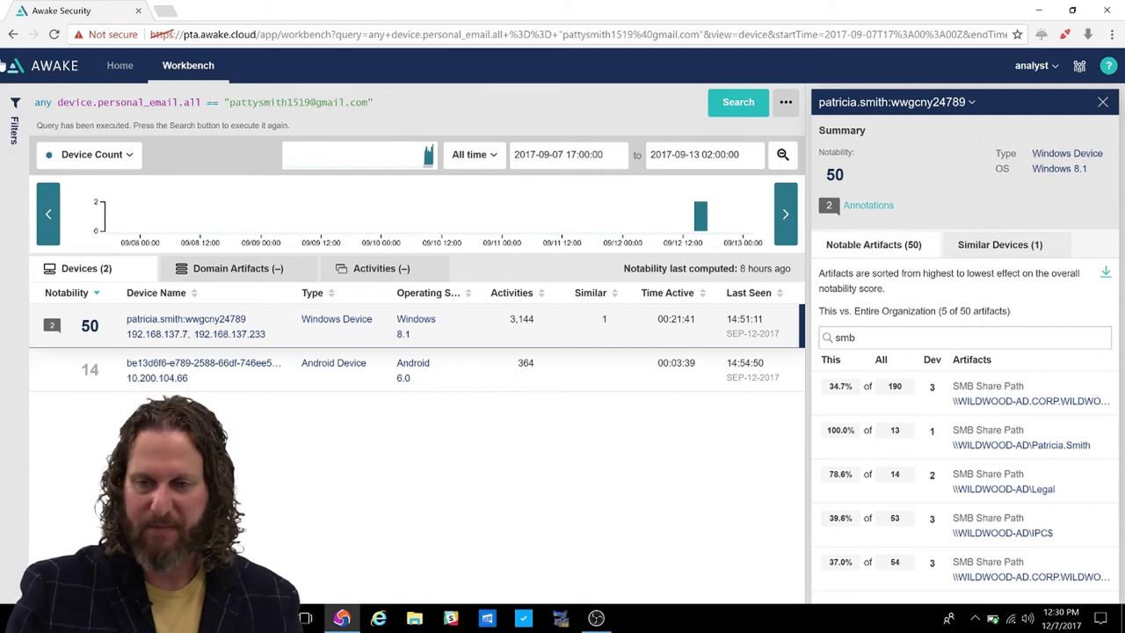
Delete 'smb' from the artifact search to restore all 50 notable artifacts.
{"action": "right_click", "coordinate": [858, 341]}
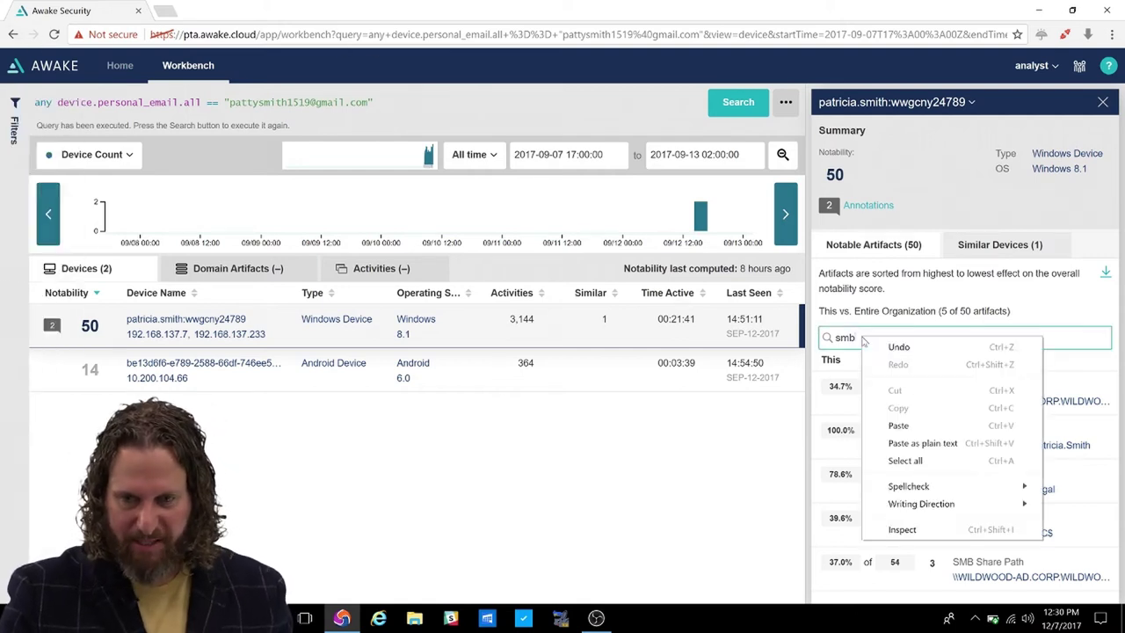
{"action": "key", "text": "Escape"}
{"action": "double_click", "coordinate": [843, 337]}
{"action": "key", "text": "BackSpace"}
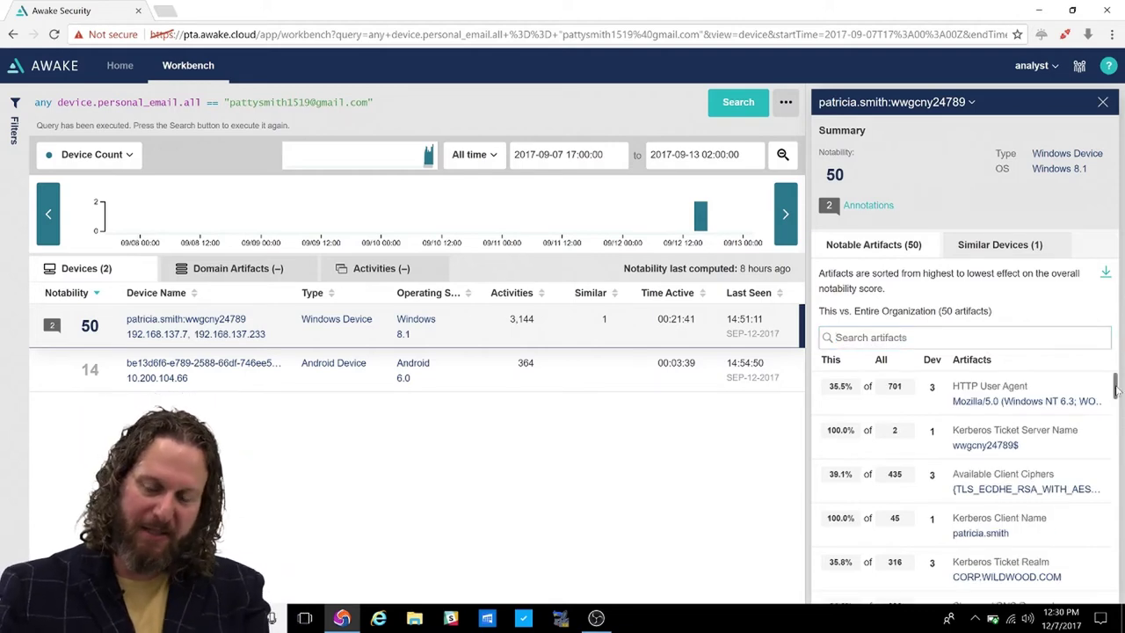
{"action": "left_click_drag", "start_coordinate": [1116, 390], "coordinate": [1109, 370]}
{"action": "left_click", "coordinate": [964, 337]}
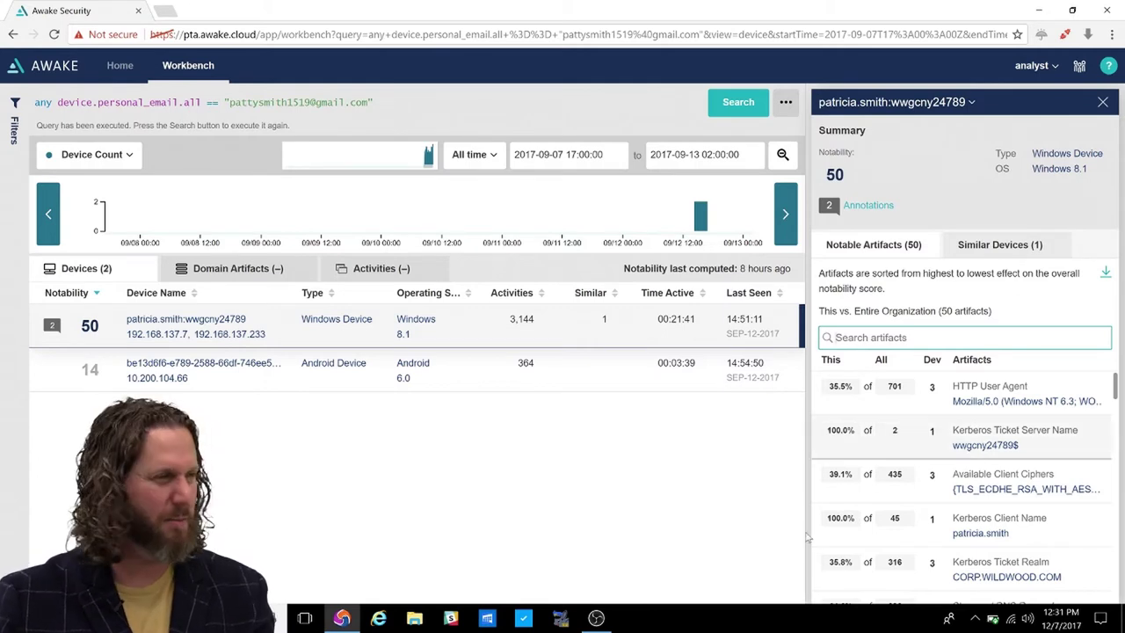
{"action": "scroll", "coordinate": [990, 527], "scroll_direction": "down", "scroll_amount": 3}
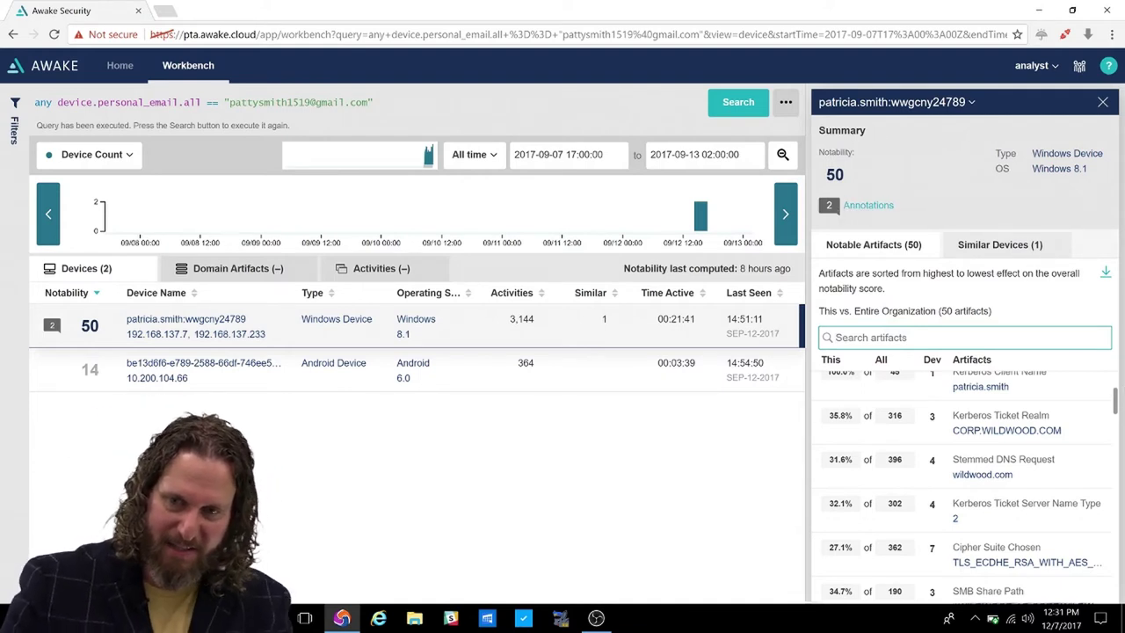
{"action": "left_click", "coordinate": [873, 209]}
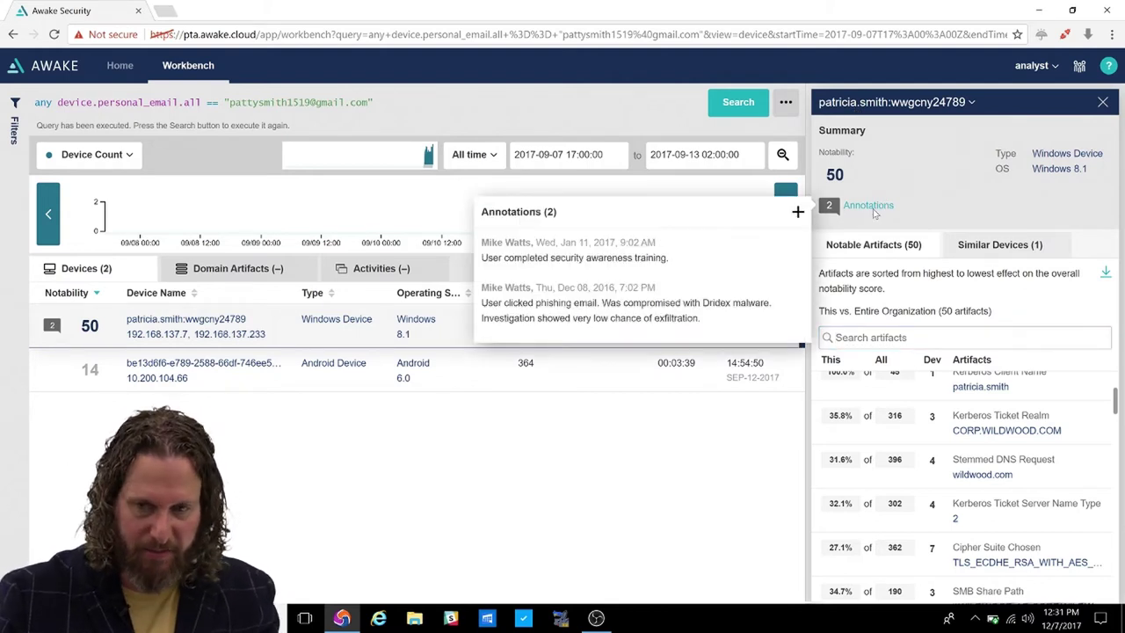
{"action": "mouse_move", "coordinate": [617, 313]}
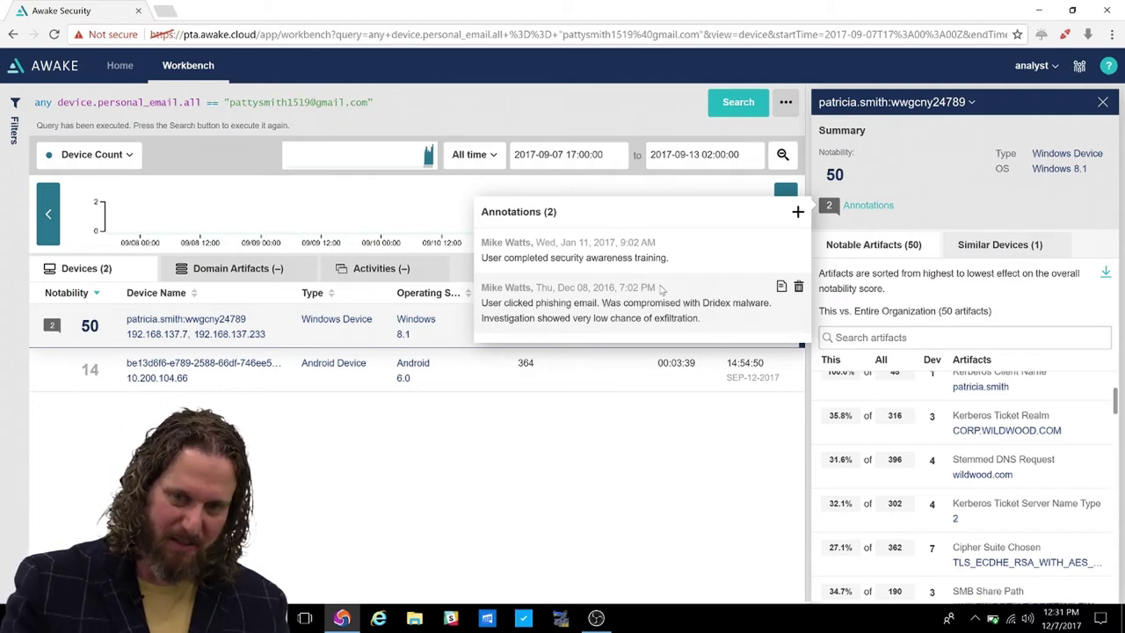
{"action": "left_click", "coordinate": [598, 69]}
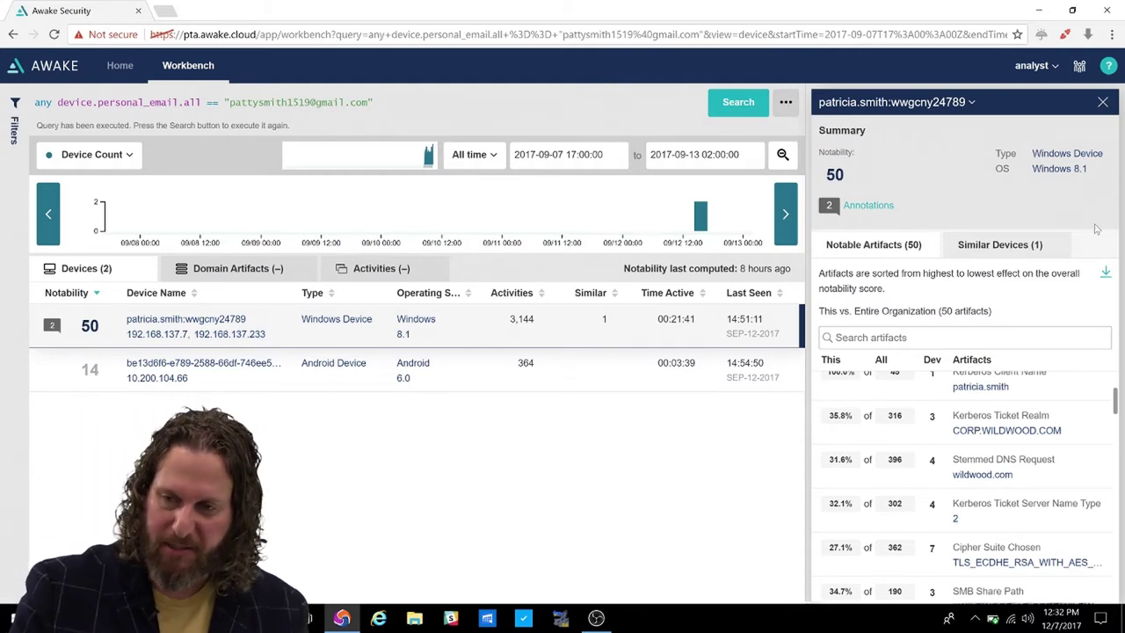
View the Similar Devices (1) tab and open the 44%-similar Windows device's page.
{"action": "left_click", "coordinate": [1017, 248]}
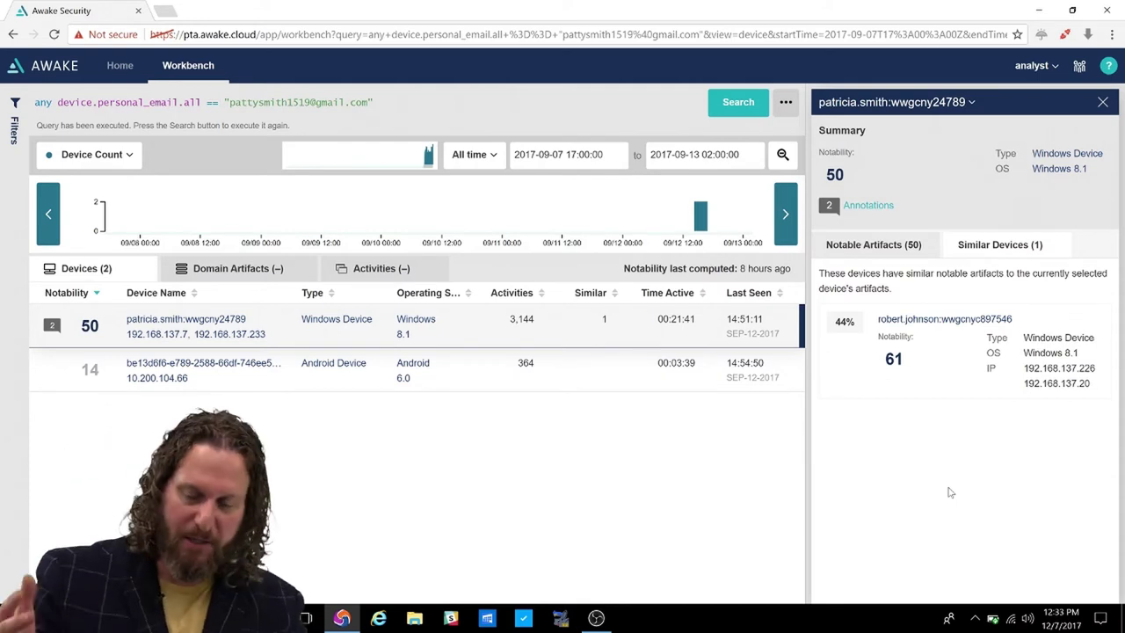
{"action": "left_click", "coordinate": [963, 321]}
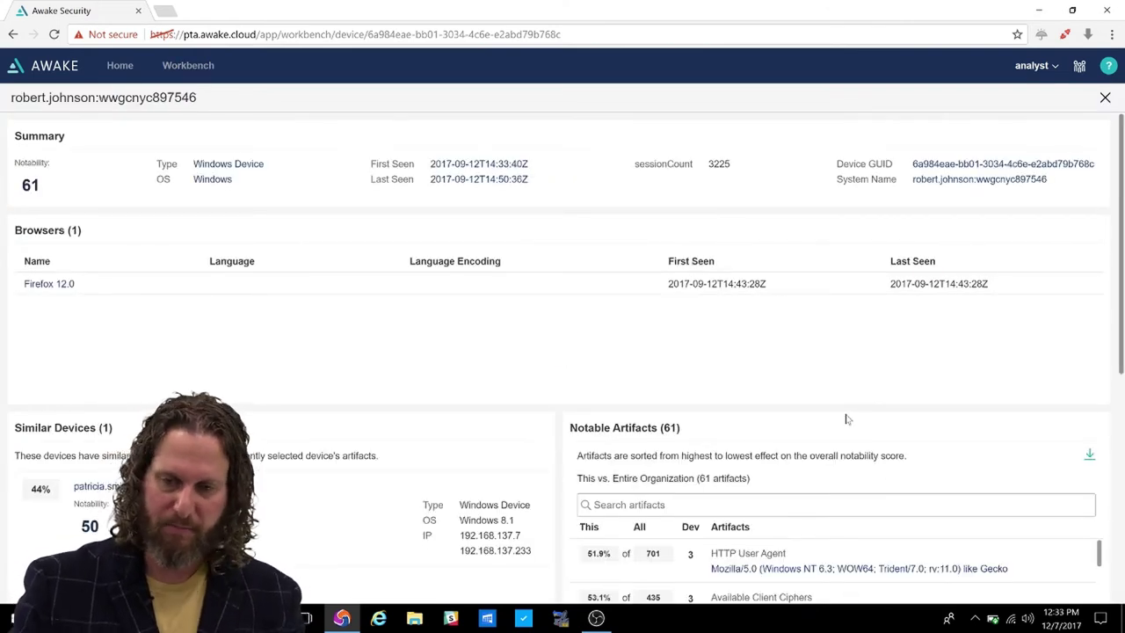
Filter the similar device's notable artifacts by 'ht' and scroll through the 26 results.
{"action": "scroll", "coordinate": [909, 389], "scroll_direction": "down", "scroll_amount": 5}
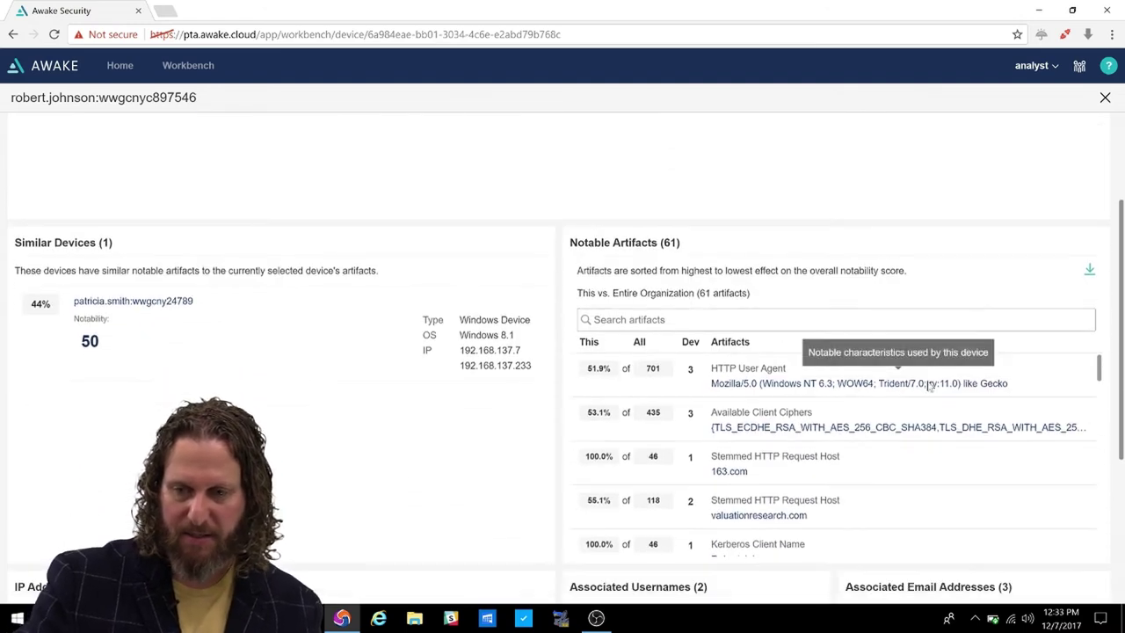
{"action": "scroll", "coordinate": [991, 457], "scroll_direction": "down", "scroll_amount": 2}
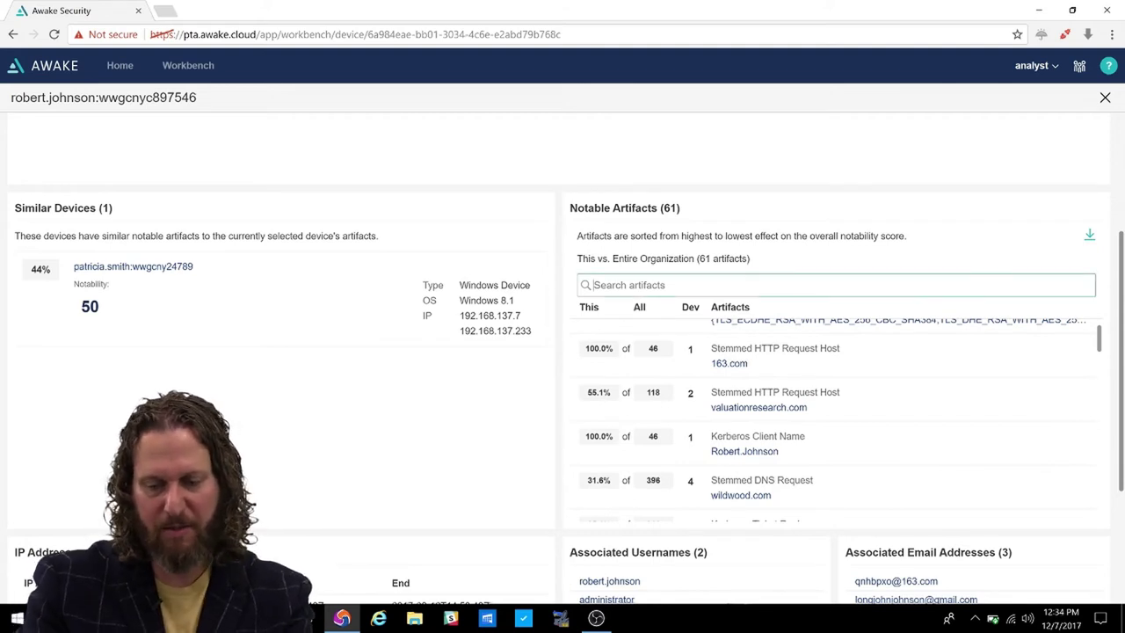
{"action": "left_click", "coordinate": [597, 285]}
{"action": "type", "text": "ht"}
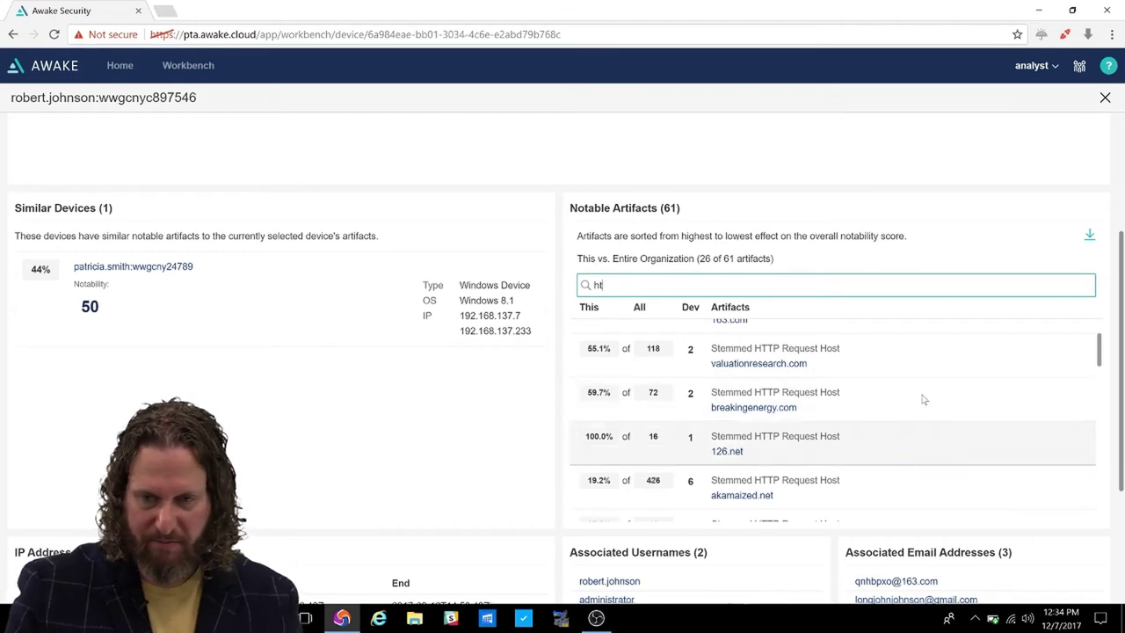
{"action": "scroll", "coordinate": [931, 404], "scroll_direction": "up", "scroll_amount": 5}
{"action": "scroll", "coordinate": [967, 421], "scroll_direction": "down", "scroll_amount": 5}
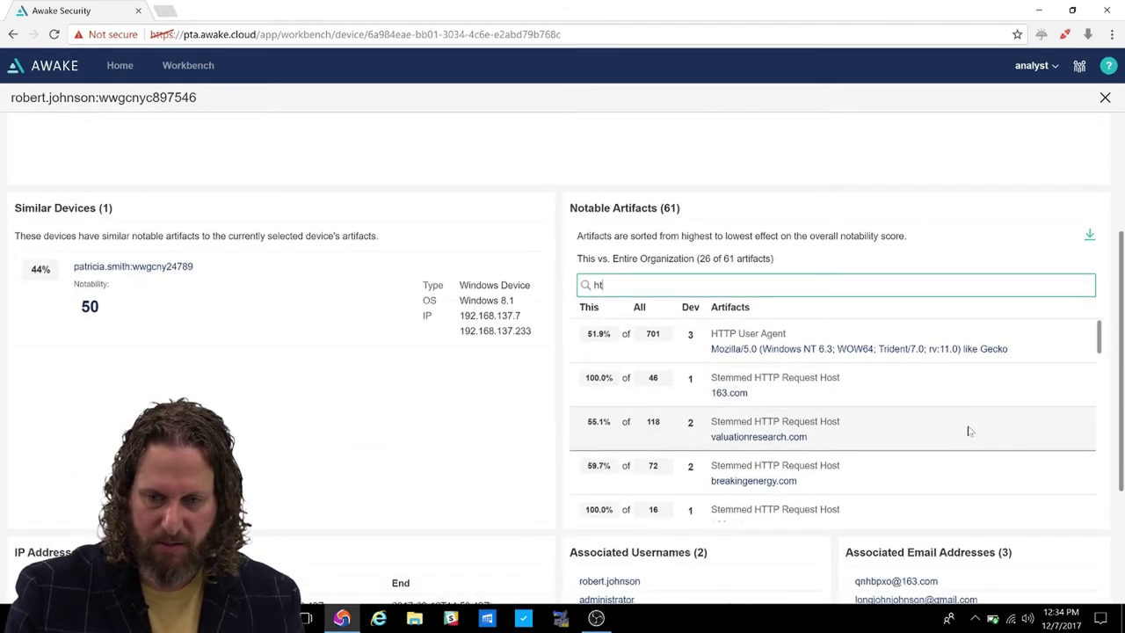
{"action": "scroll", "coordinate": [573, 446], "scroll_direction": "down", "scroll_amount": 3}
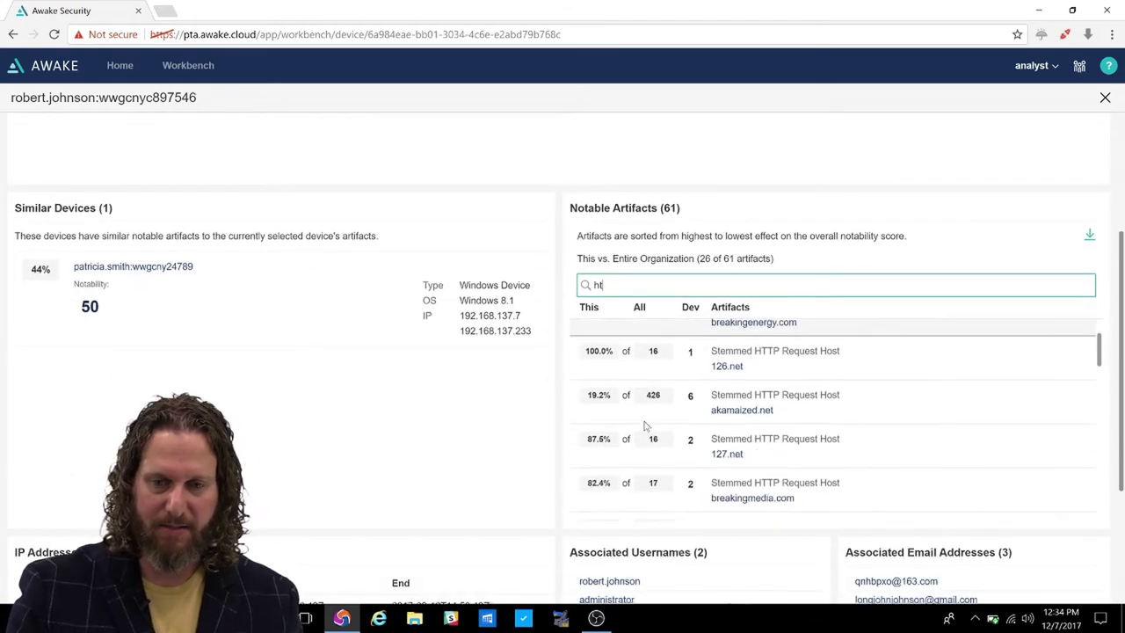
{"action": "scroll", "coordinate": [512, 425], "scroll_direction": "down", "scroll_amount": 1}
{"action": "scroll", "coordinate": [536, 413], "scroll_direction": "down", "scroll_amount": 3}
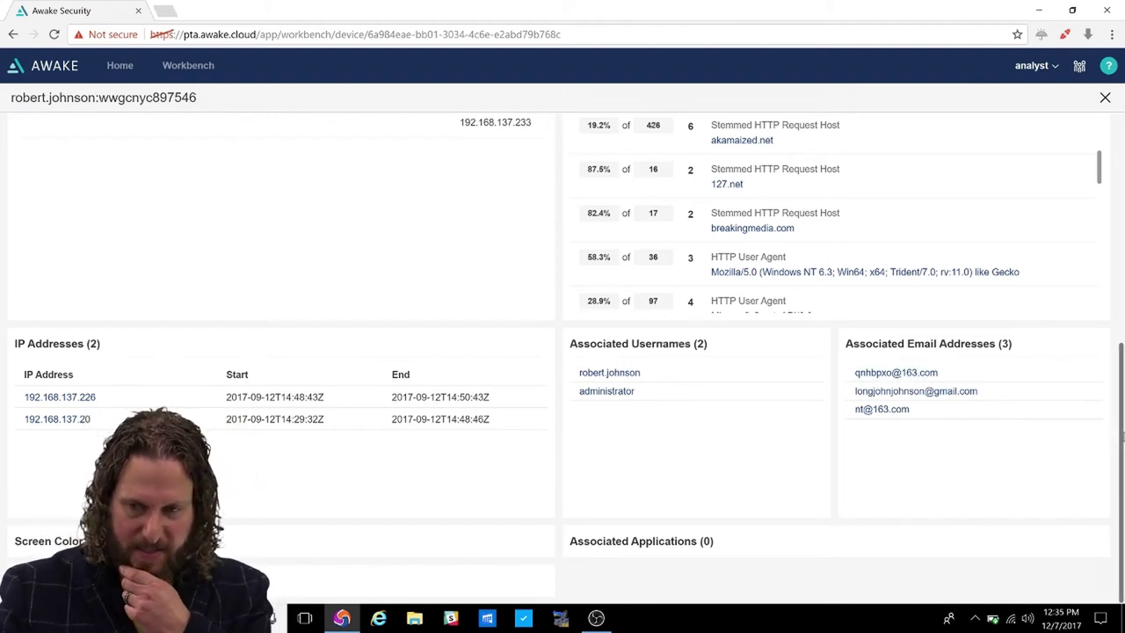
Open the query menu for the first 163.com associated e-mail address.
{"action": "left_click", "coordinate": [924, 377]}
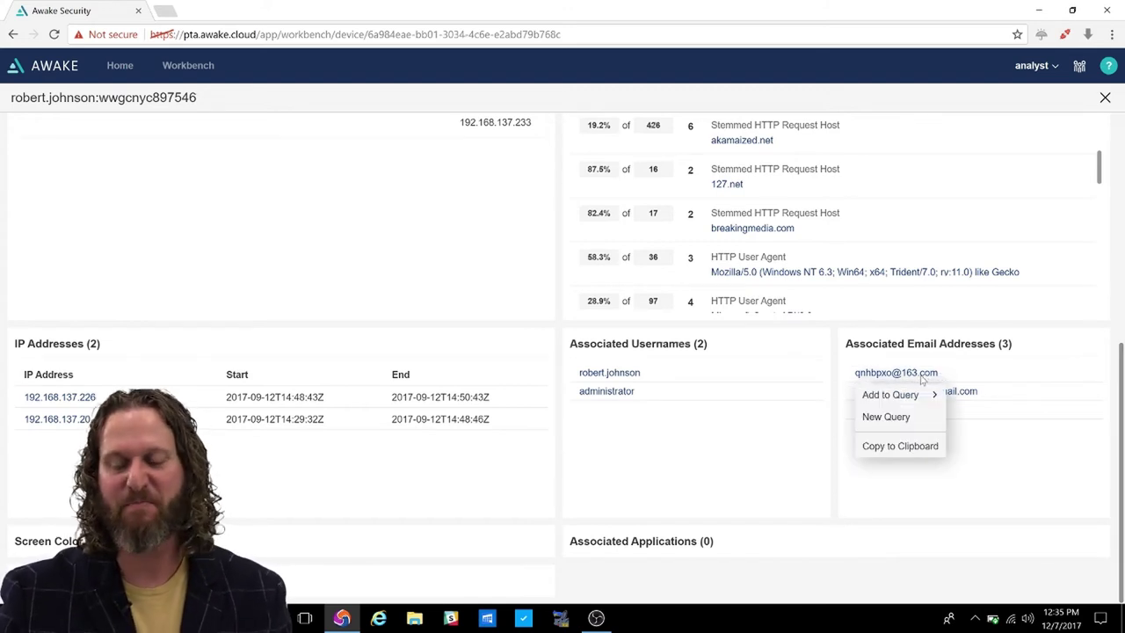
Start a new device query on the first 163.com e-mail address and view its Workbench results.
{"action": "left_click", "coordinate": [914, 420]}
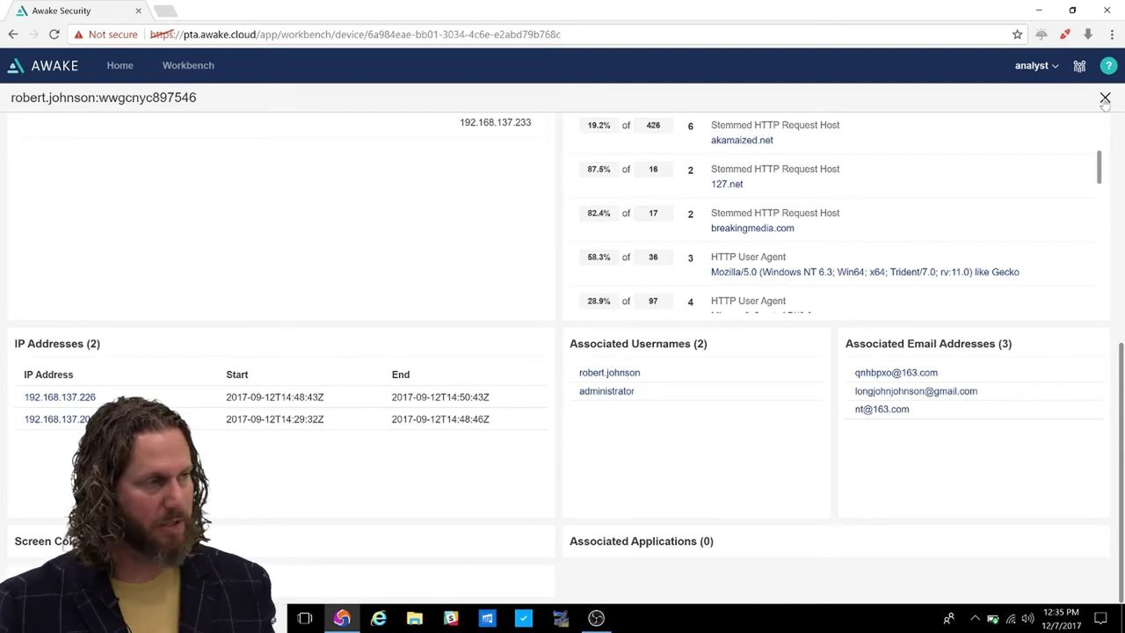
{"action": "left_click", "coordinate": [1104, 97]}
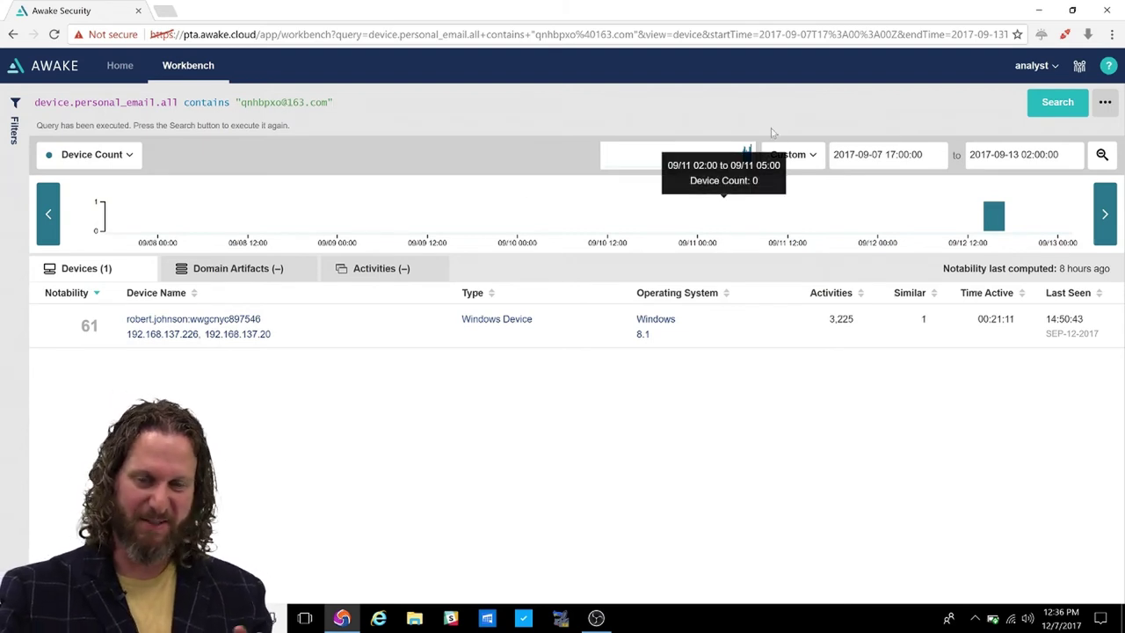
Show the ••• query options menu beside Search, with the save and load query choices.
{"action": "left_click", "coordinate": [1104, 102]}
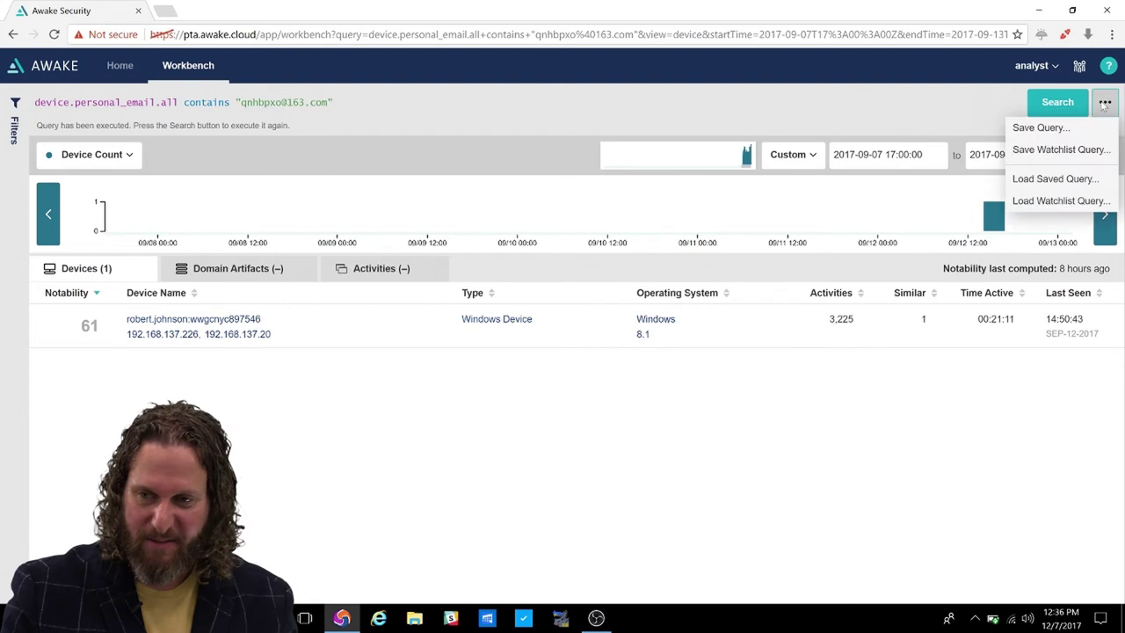
Load and run the saved Compose HTTP URI RegEx query.
{"action": "left_click", "coordinate": [1072, 180]}
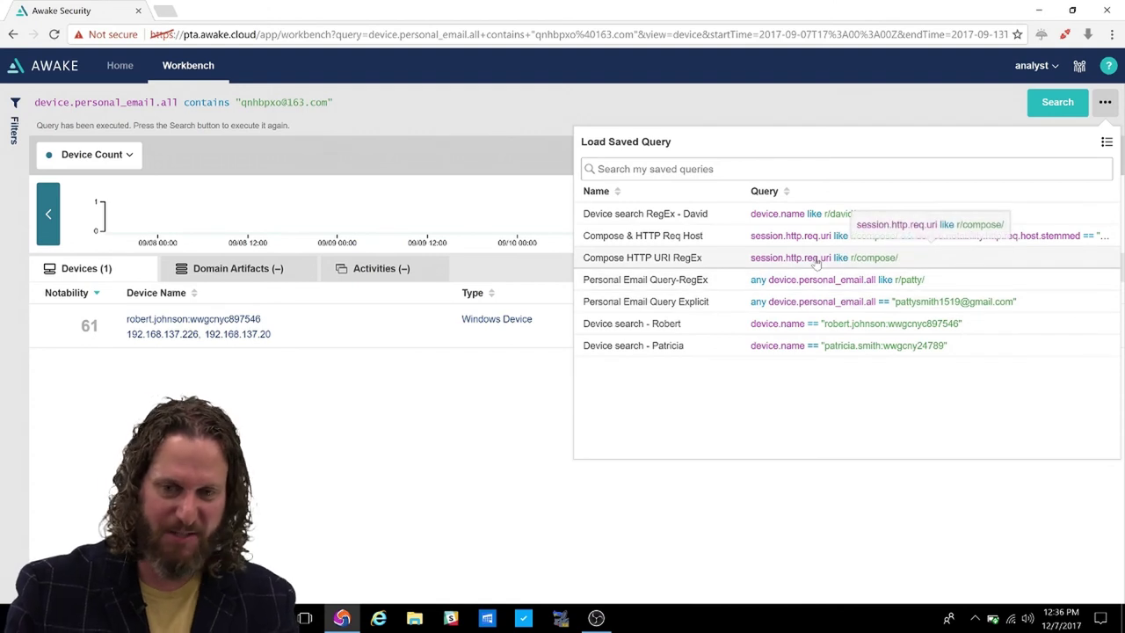
{"action": "left_click", "coordinate": [816, 261]}
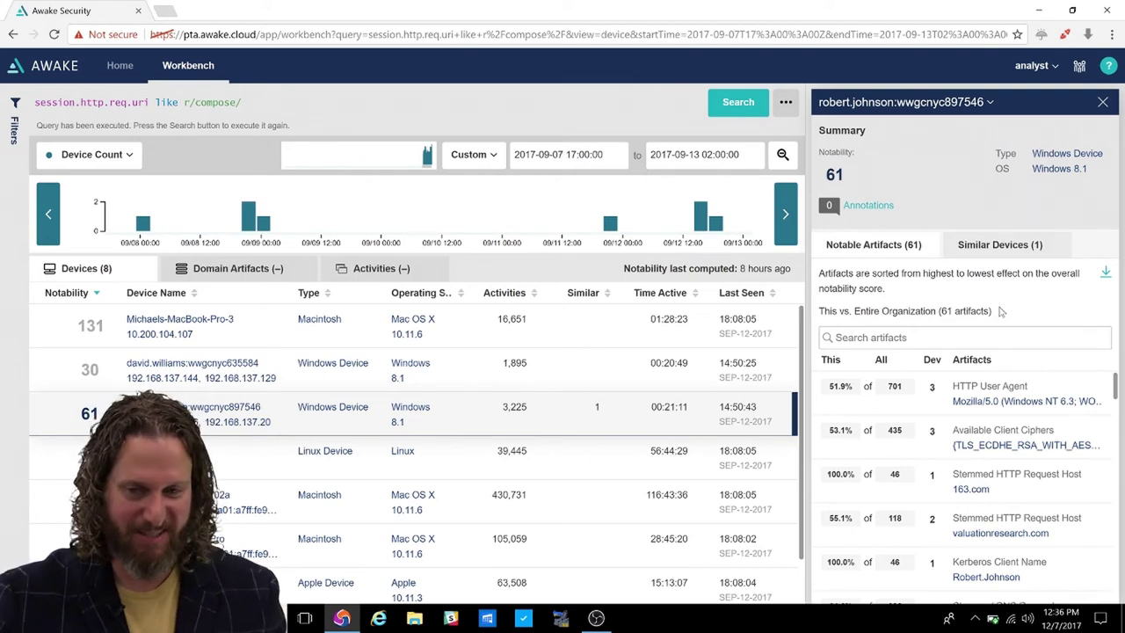
AND the Stemmed HTTP Request Host 163.com artifact into the compose query.
{"action": "left_click", "coordinate": [974, 490]}
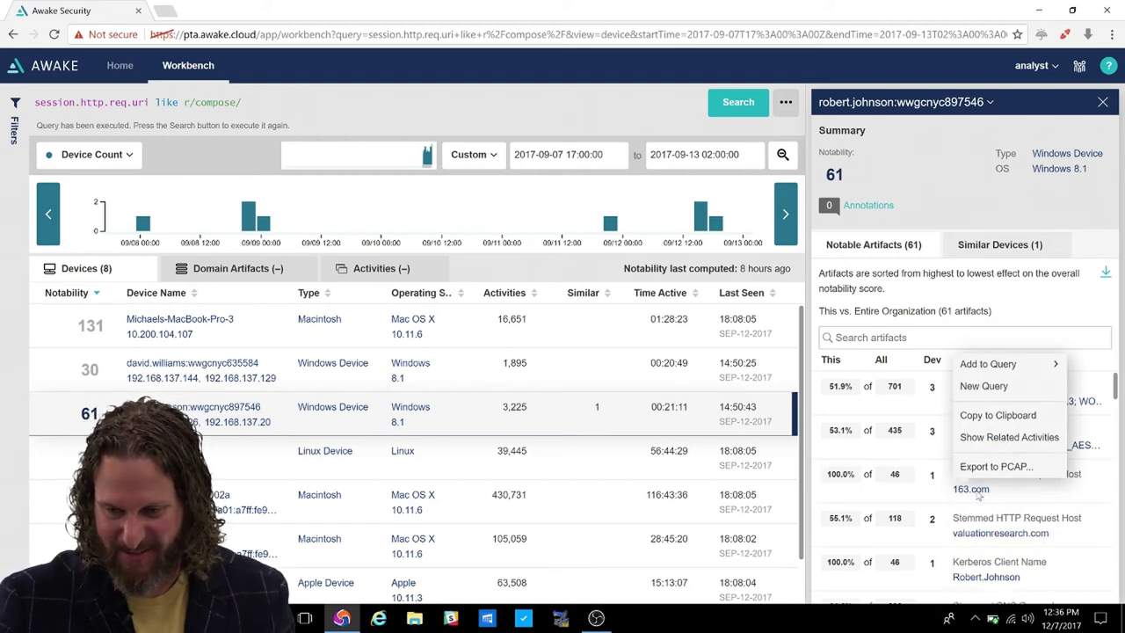
{"action": "mouse_move", "coordinate": [1019, 371]}
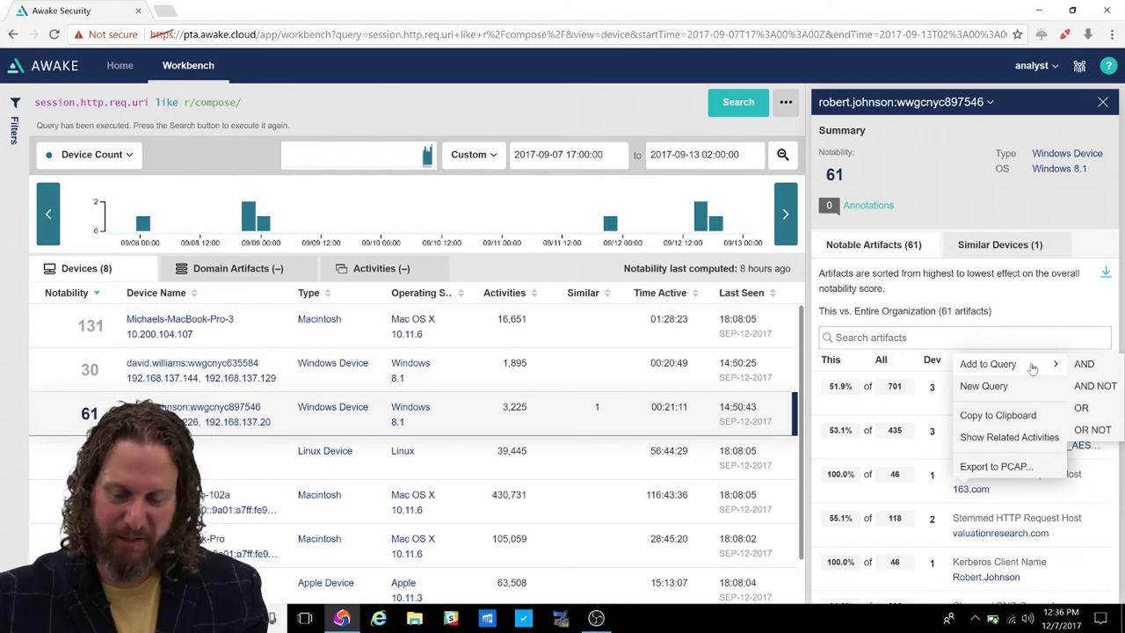
{"action": "left_click", "coordinate": [1088, 373]}
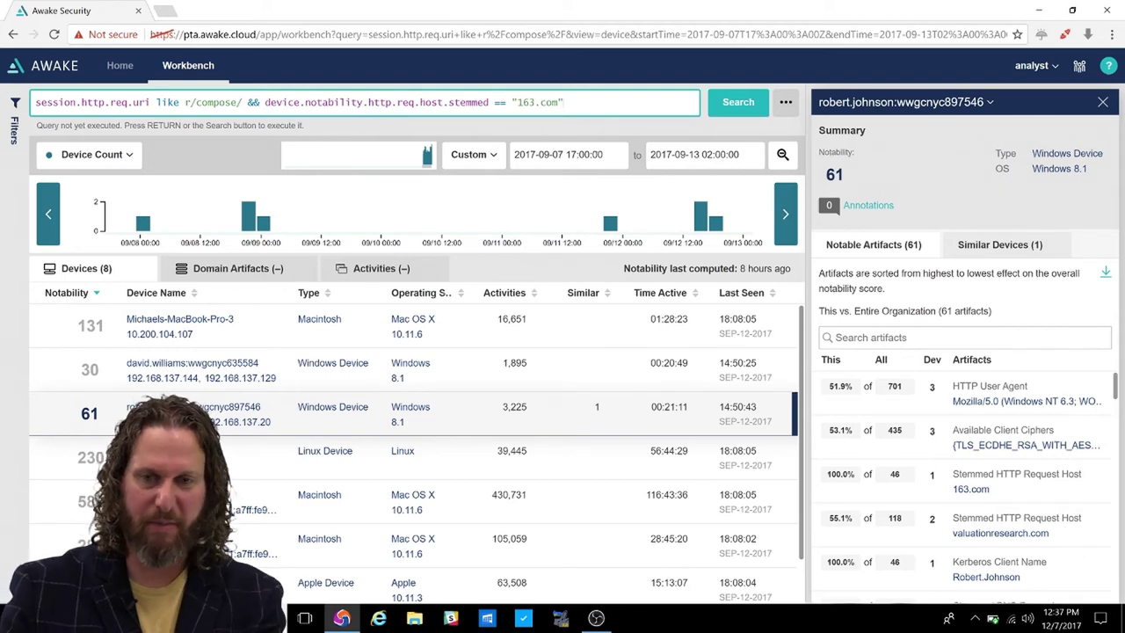
{"action": "left_click", "coordinate": [735, 105]}
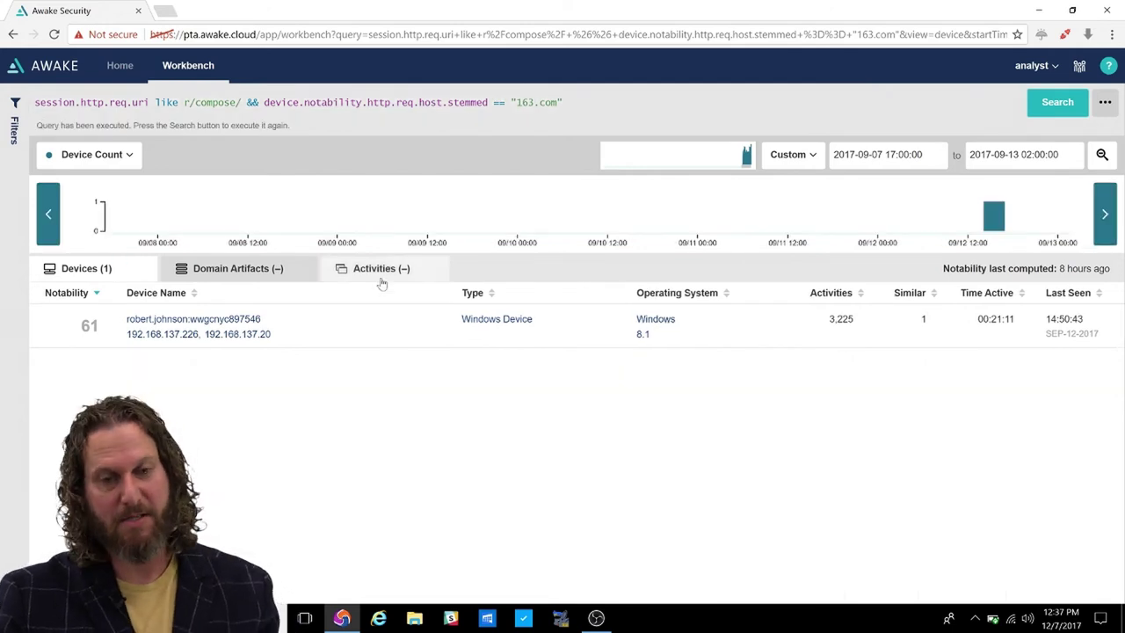
List the 3 activities matching the combined compose and 163.com query.
{"action": "left_click", "coordinate": [382, 279]}
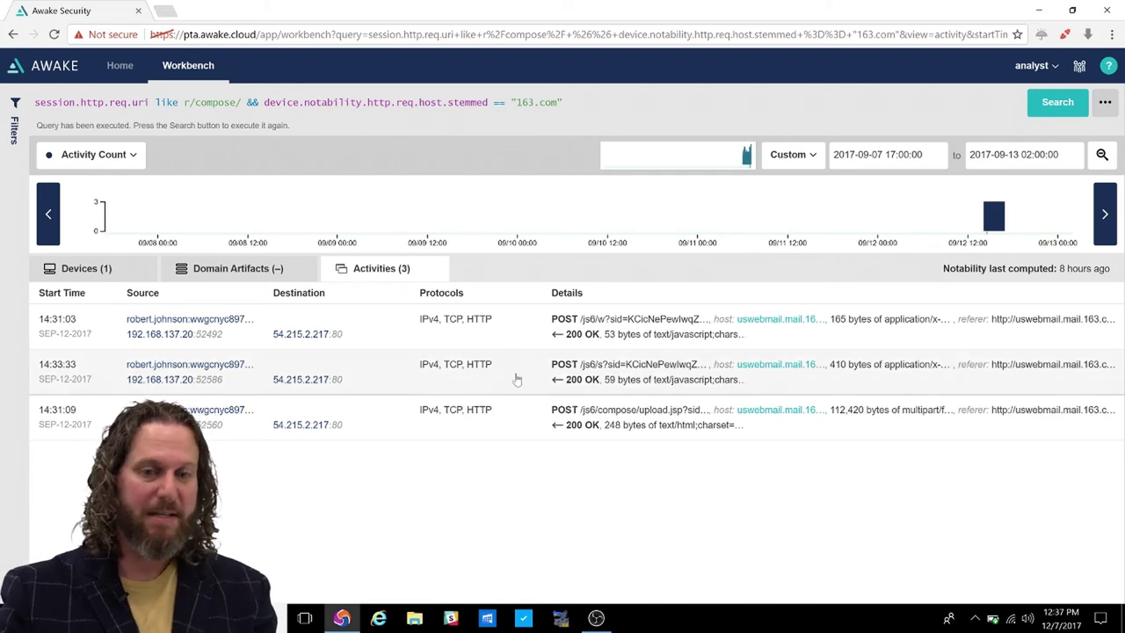
Open the captured data of the 14:33:33 compose POST to uswebmail.mail.163.com.
{"action": "left_click", "coordinate": [517, 375]}
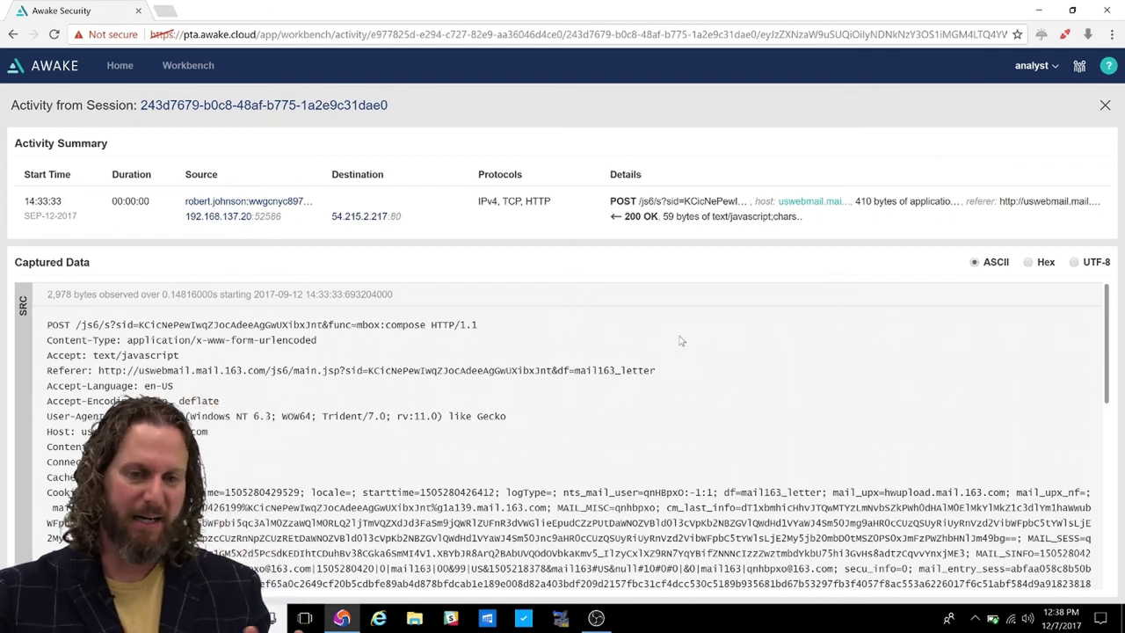
Scroll through the 14:33:33 session's captured data, then close the session panel.
{"action": "scroll", "coordinate": [668, 351], "scroll_direction": "down", "scroll_amount": 1}
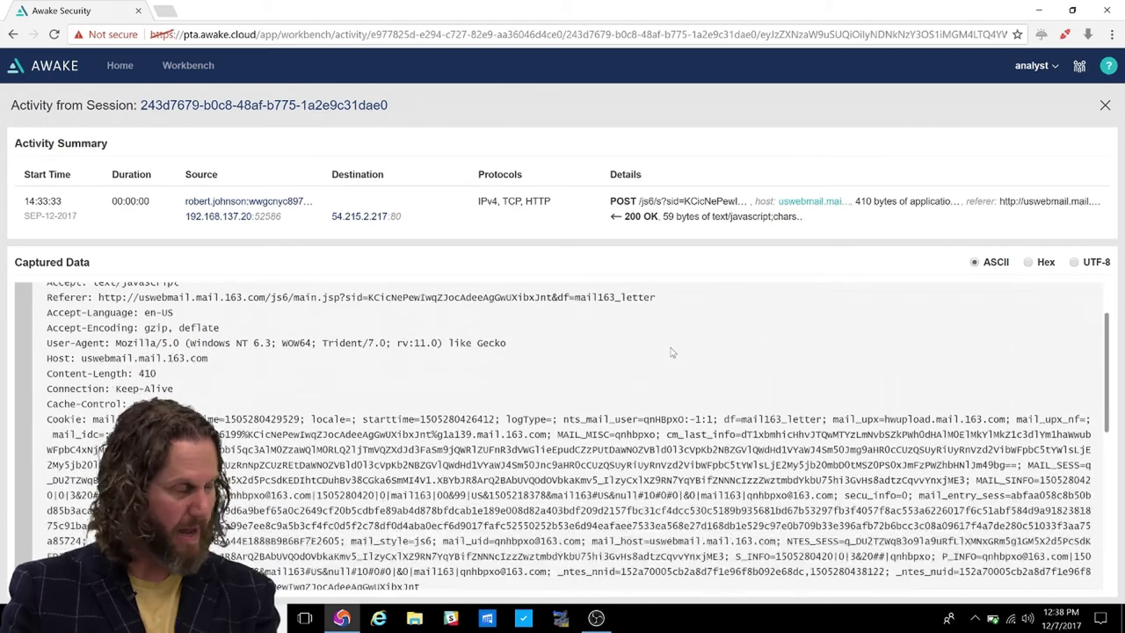
{"action": "scroll", "coordinate": [673, 352], "scroll_direction": "down", "scroll_amount": 3}
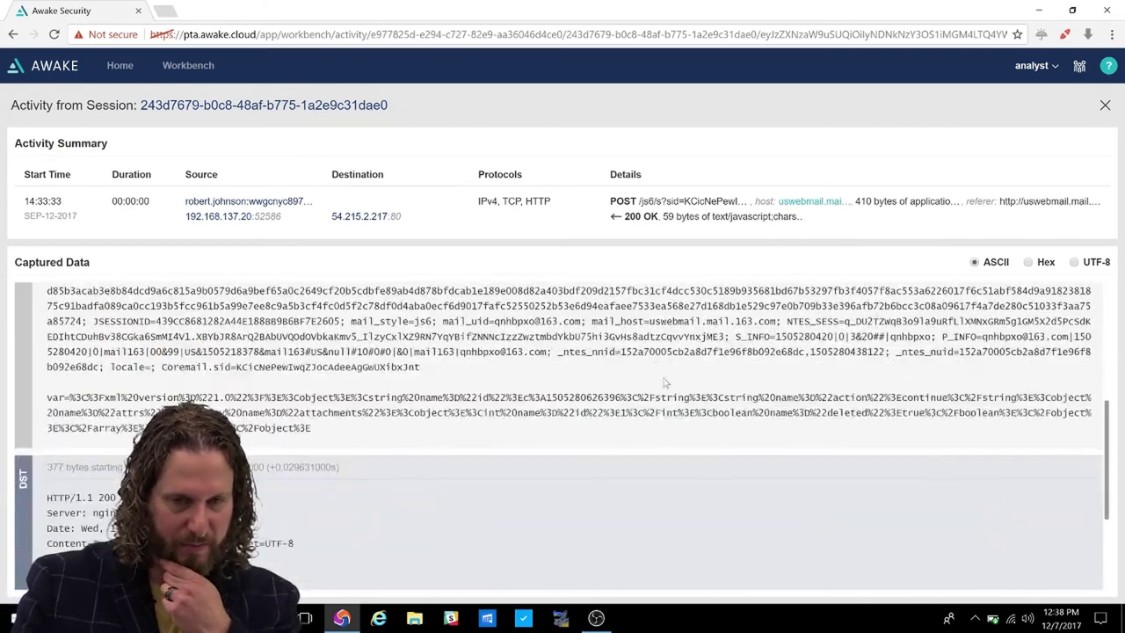
{"action": "scroll", "coordinate": [549, 387], "scroll_direction": "down", "scroll_amount": 1}
{"action": "scroll", "coordinate": [557, 376], "scroll_direction": "up", "scroll_amount": 1}
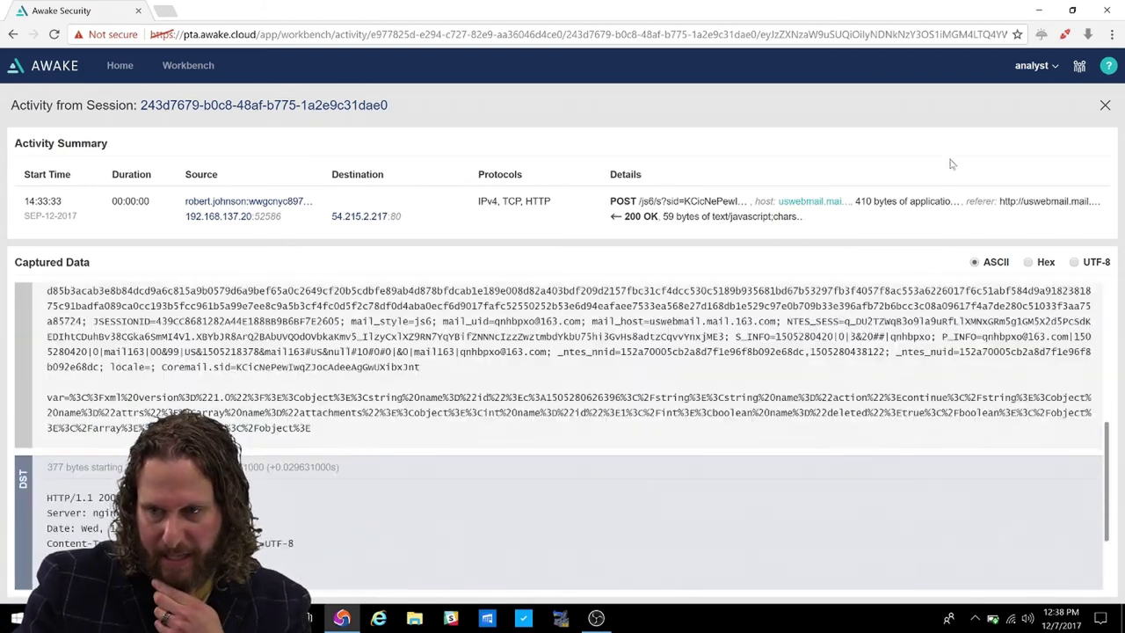
{"action": "left_click", "coordinate": [1103, 107]}
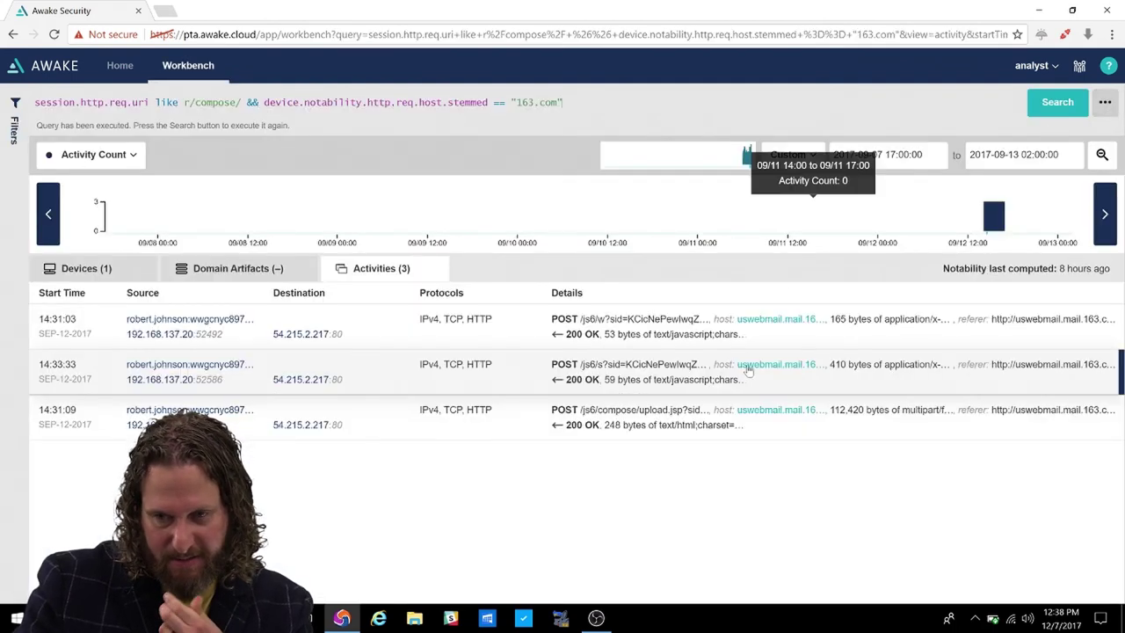
Recheck the 14:33:33 session, then open the 14:31:09 compose upload activity.
{"action": "left_click", "coordinate": [757, 378]}
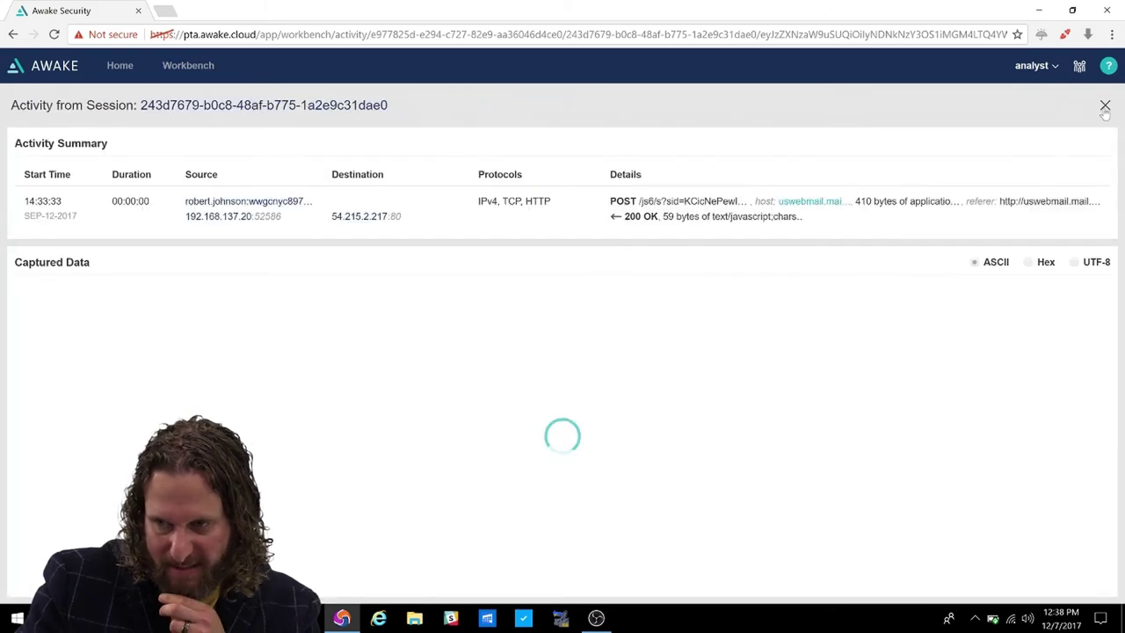
{"action": "left_click", "coordinate": [1105, 106]}
{"action": "left_click", "coordinate": [1103, 106]}
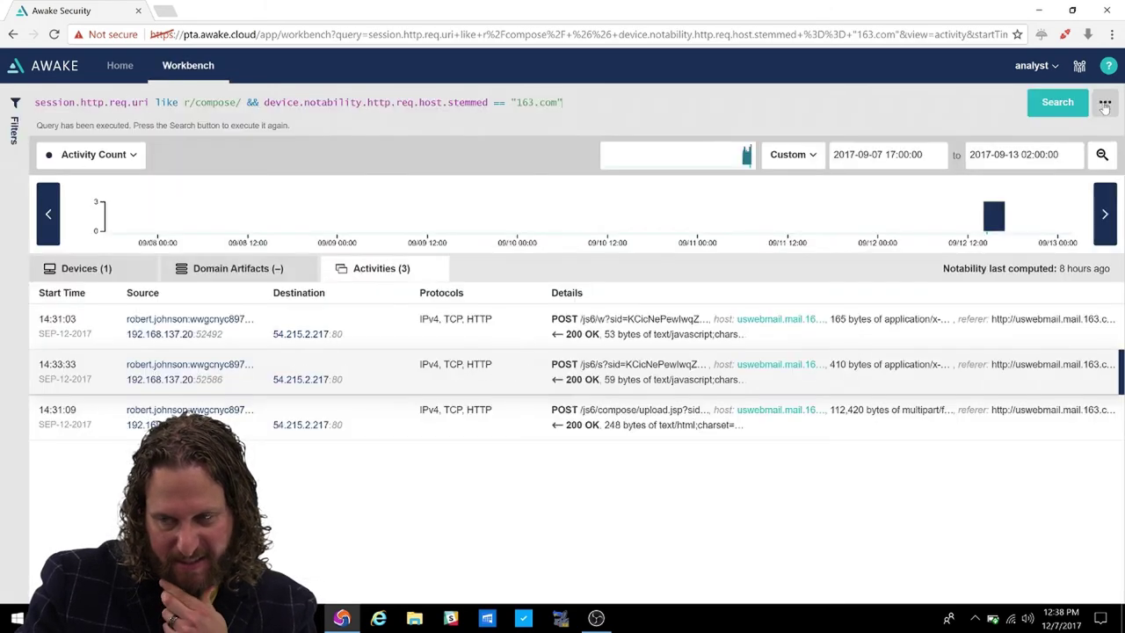
{"action": "left_click", "coordinate": [818, 428]}
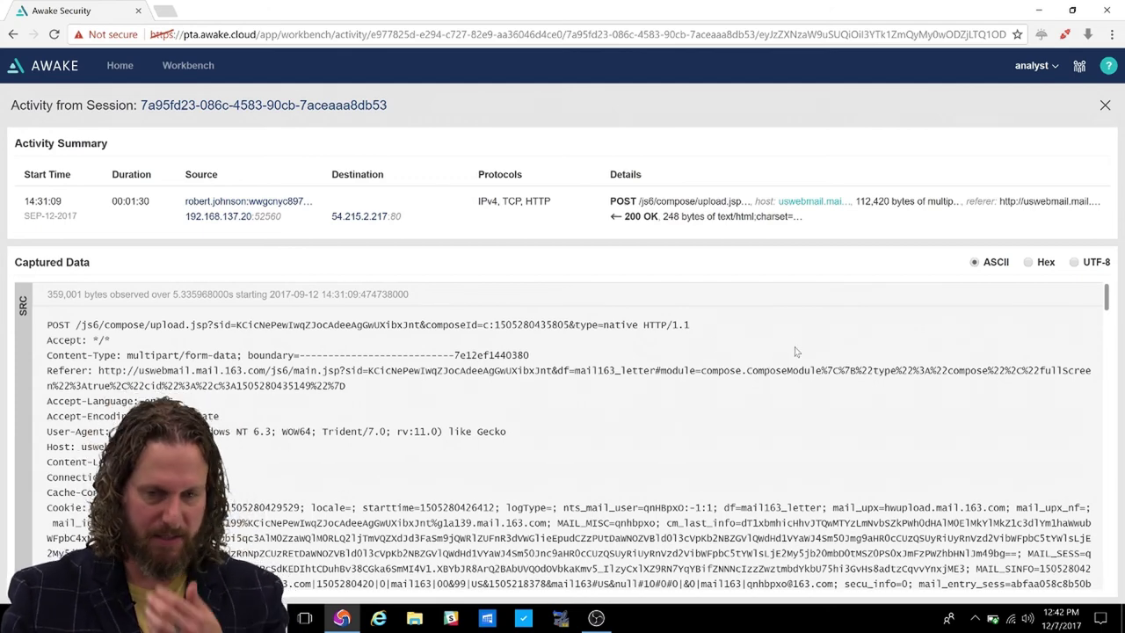
Find and highlight the uploaded Belgian nuclear decommissioning PDF's filename in the Content-Disposition line.
{"action": "scroll", "coordinate": [796, 351], "scroll_direction": "down", "scroll_amount": 5}
{"action": "scroll", "coordinate": [785, 381], "scroll_direction": "down", "scroll_amount": 2}
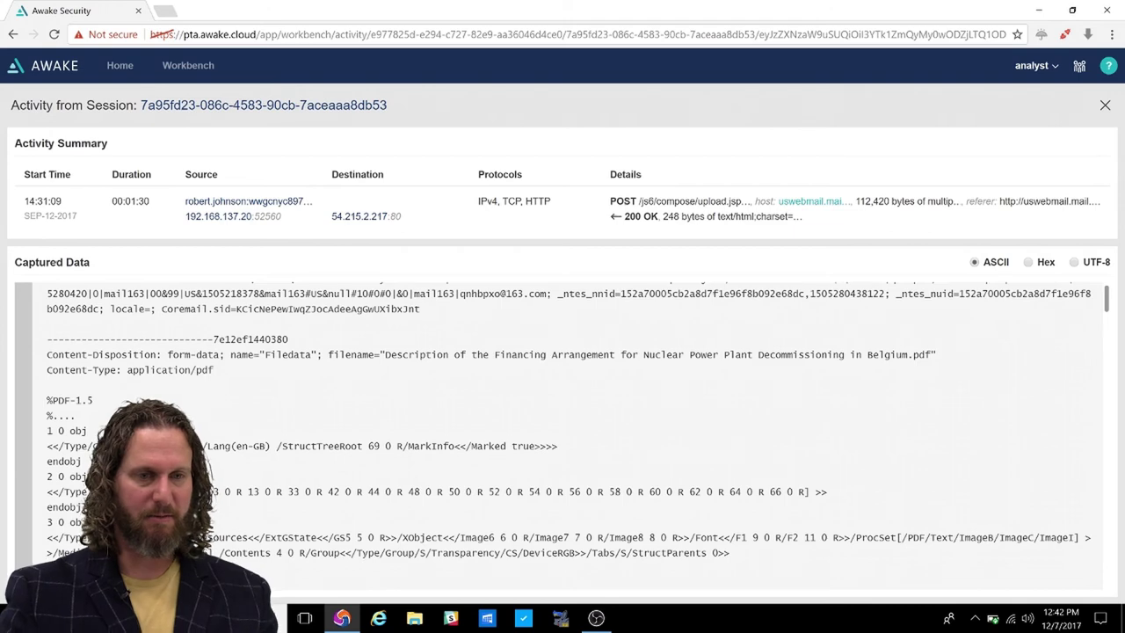
{"action": "scroll", "coordinate": [568, 433], "scroll_direction": "up", "scroll_amount": 2}
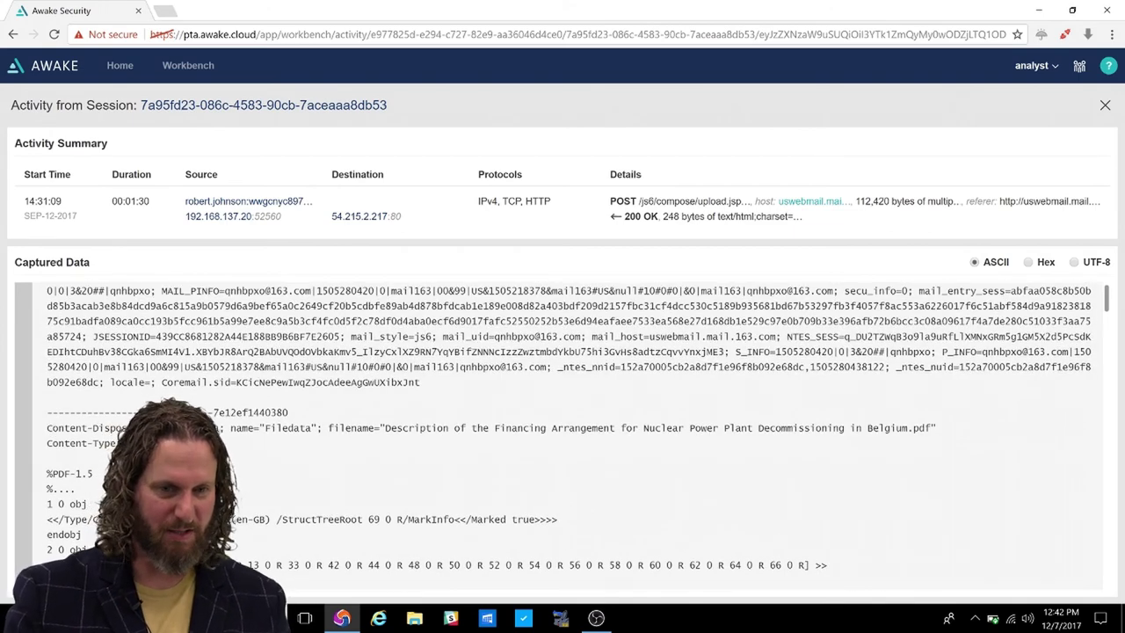
{"action": "left_click_drag", "start_coordinate": [265, 428], "coordinate": [940, 428]}
{"action": "left_click", "coordinate": [941, 432]}
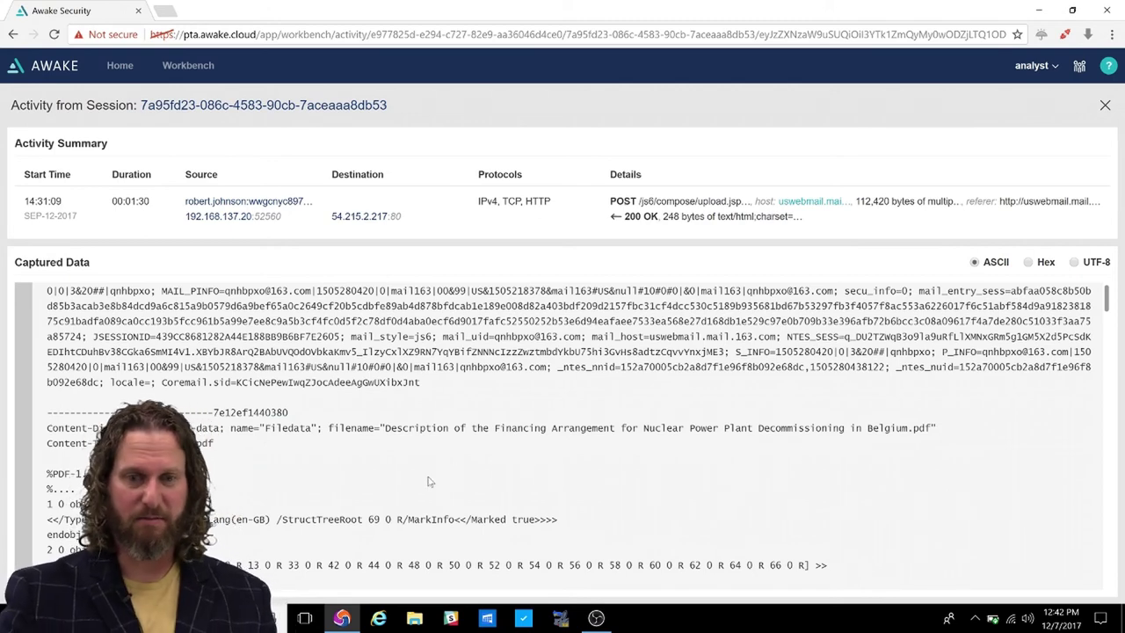
{"action": "scroll", "coordinate": [520, 487], "scroll_direction": "up", "scroll_amount": 1}
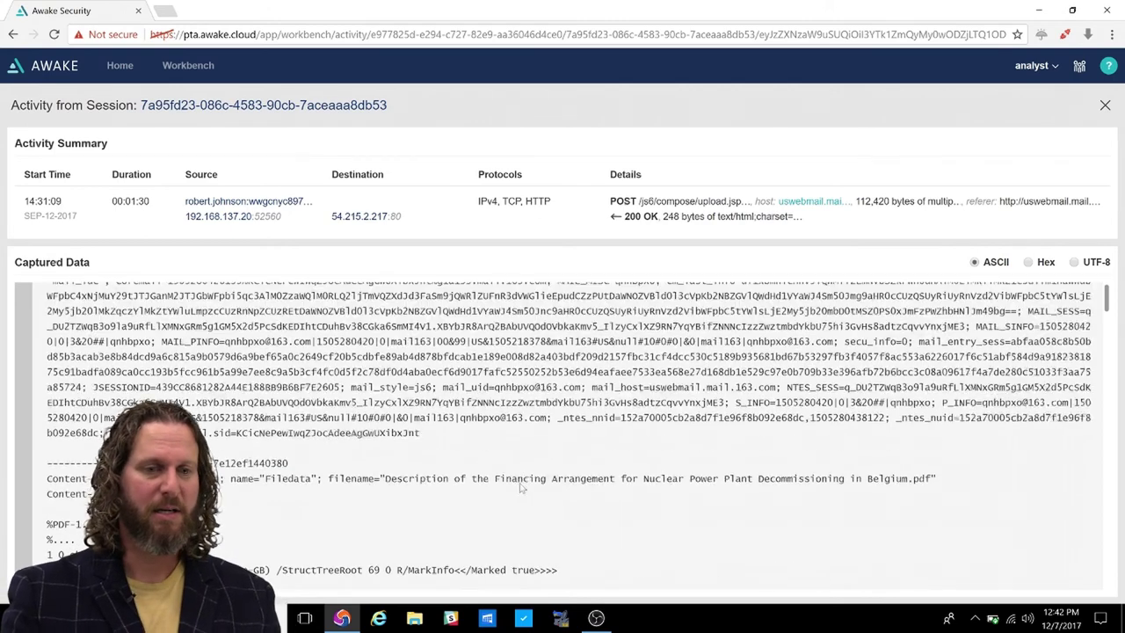
{"action": "scroll", "coordinate": [519, 494], "scroll_direction": "up", "scroll_amount": 2}
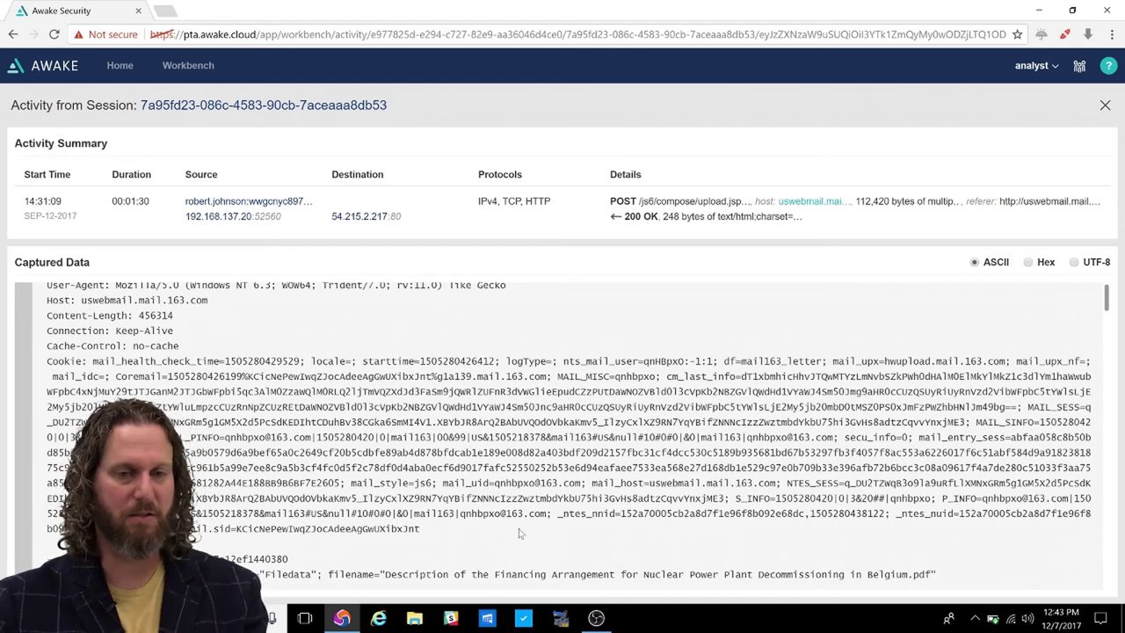
{"action": "scroll", "coordinate": [518, 532], "scroll_direction": "up", "scroll_amount": 3}
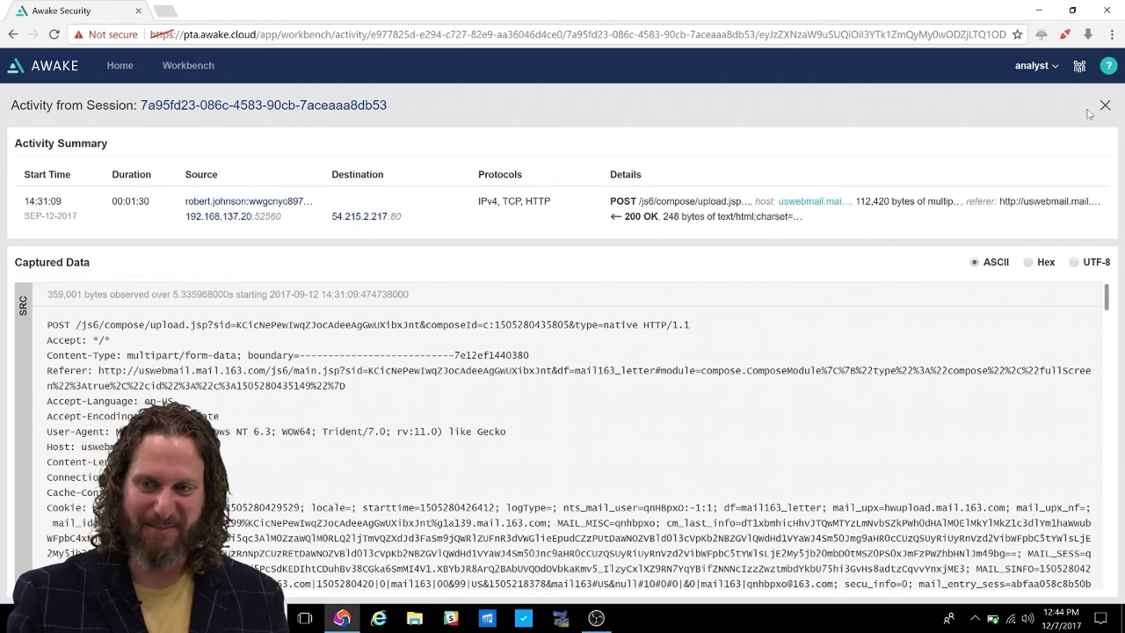
Close the upload session and run an empty search with the time range set to All time.
{"action": "left_click", "coordinate": [1105, 108]}
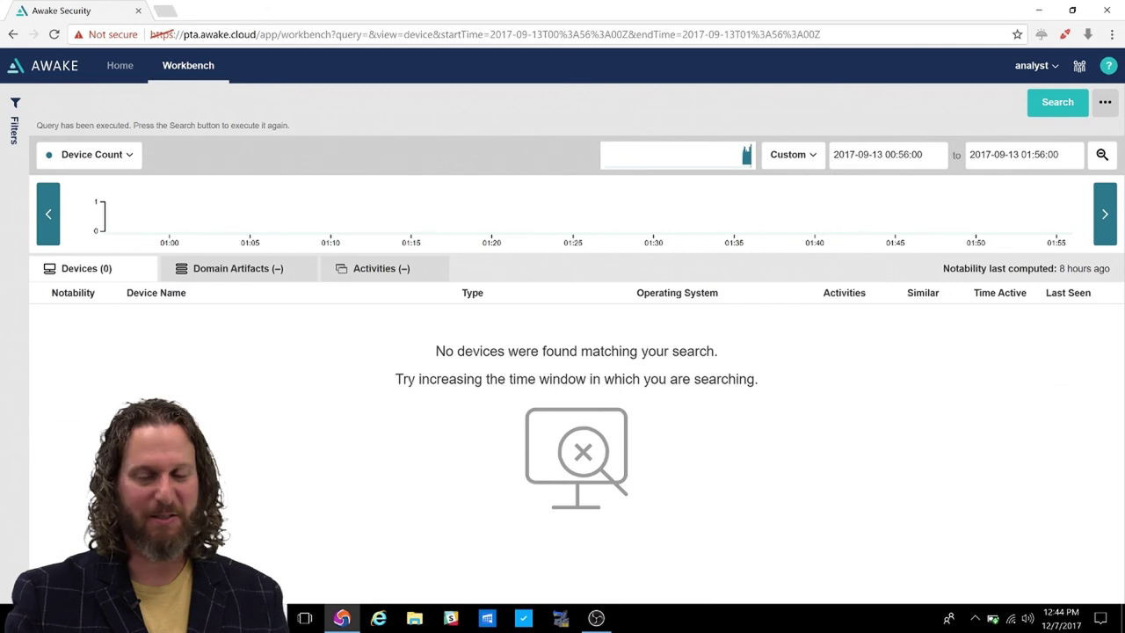
{"action": "left_click", "coordinate": [807, 158]}
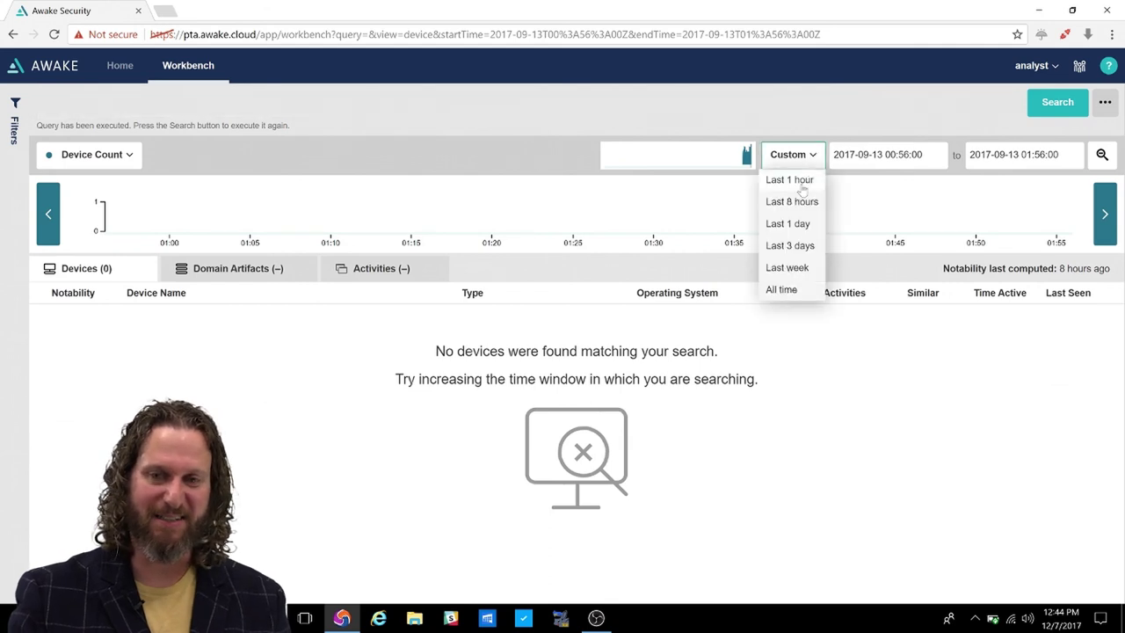
{"action": "left_click", "coordinate": [785, 290]}
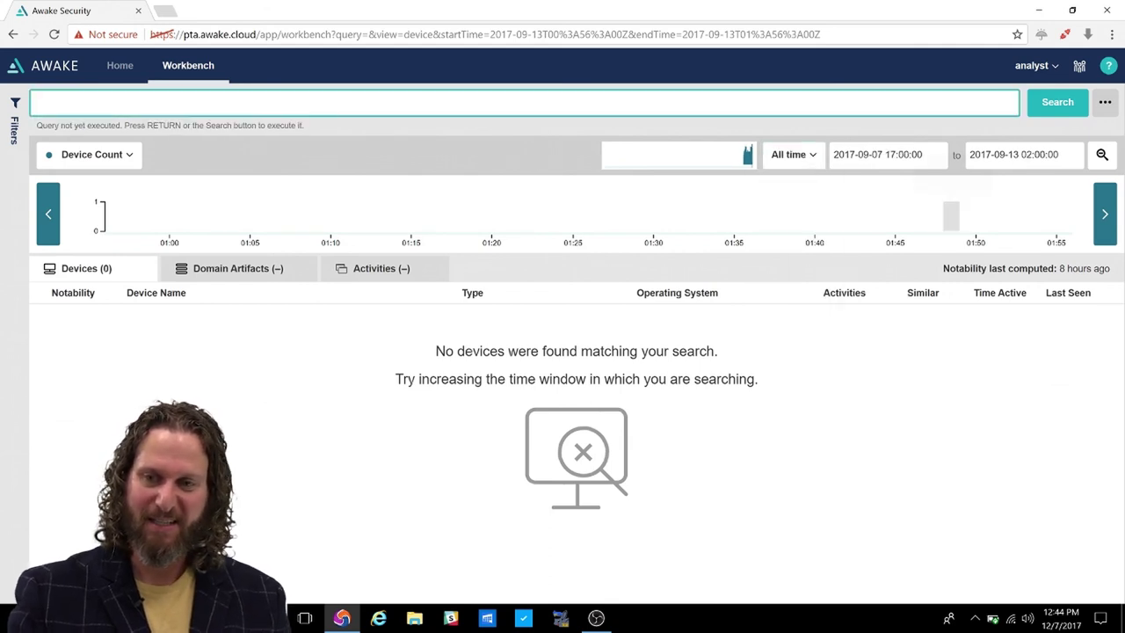
{"action": "left_click", "coordinate": [1058, 103]}
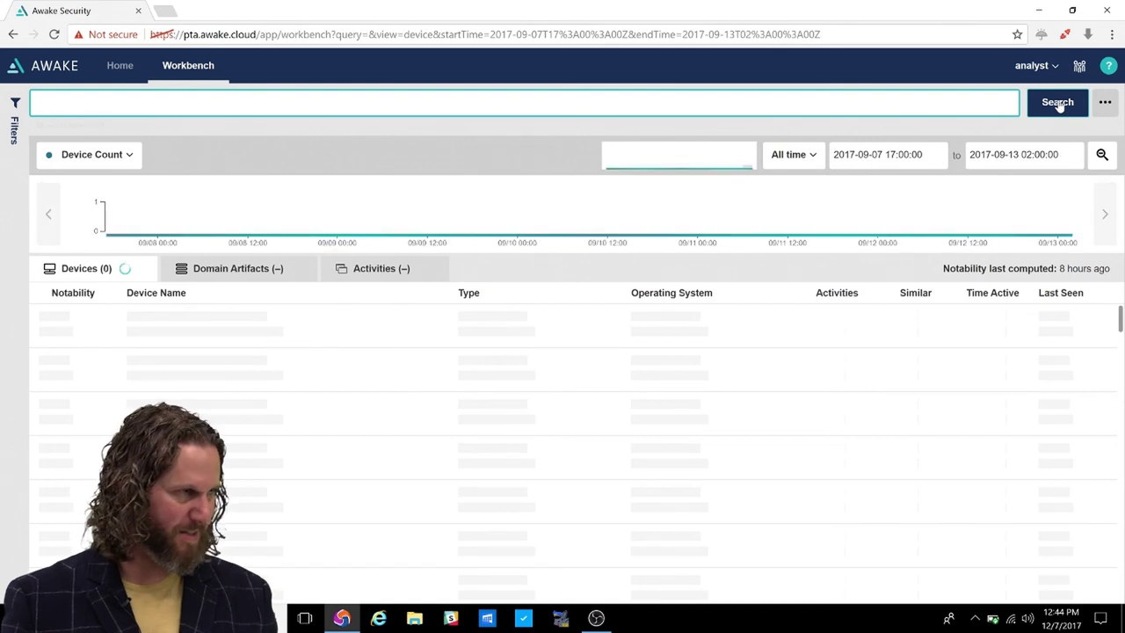